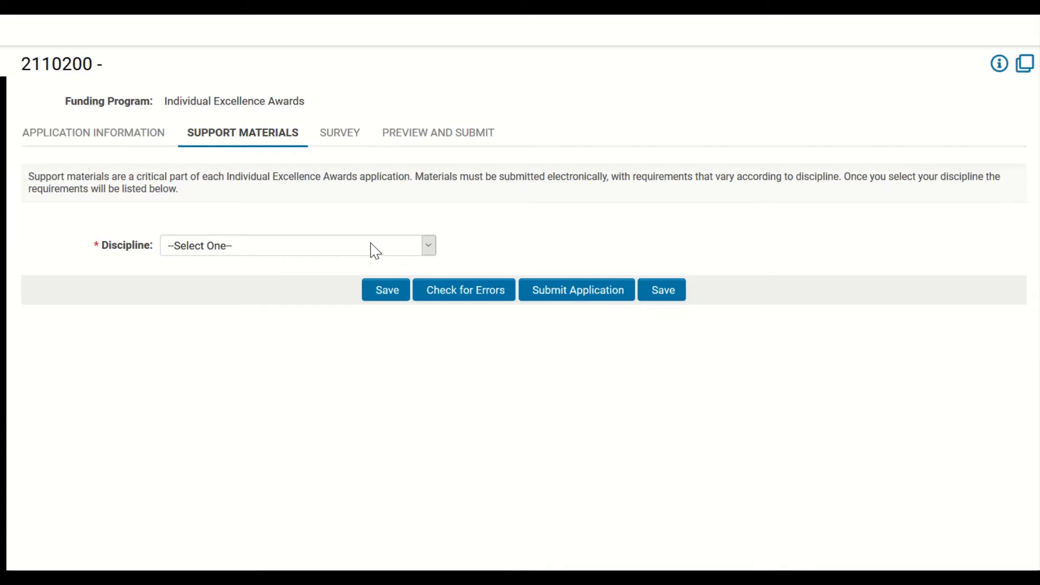
Set the application's discipline to Design Arts and its sub-discipline to Fashion
click(375, 250)
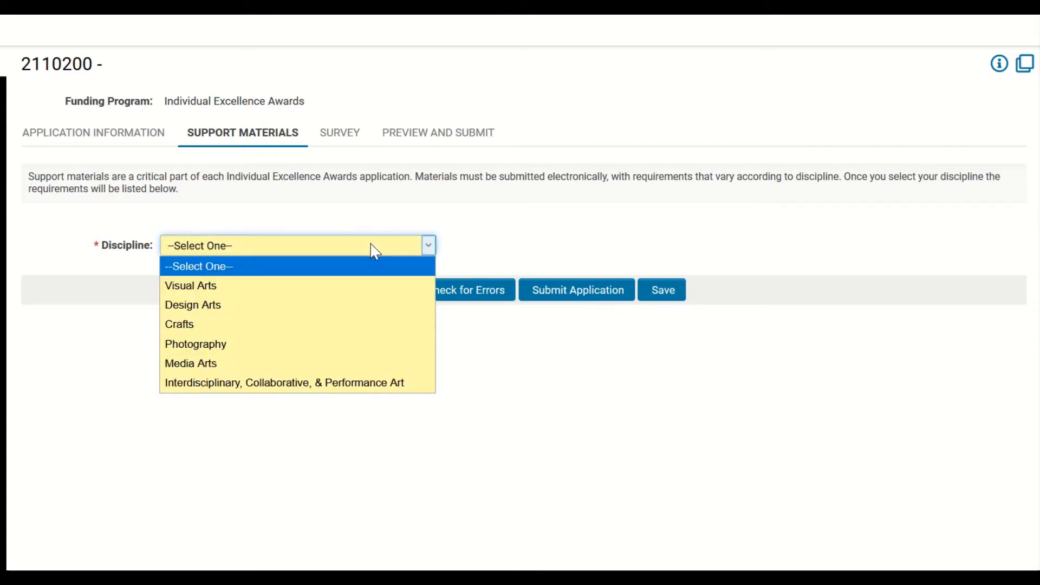
click(378, 306)
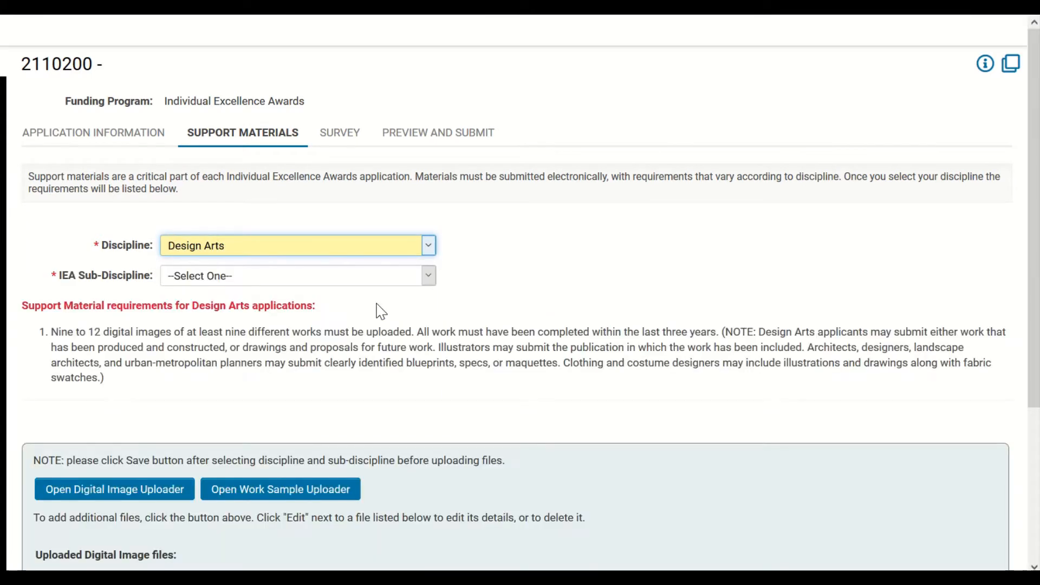
click(356, 281)
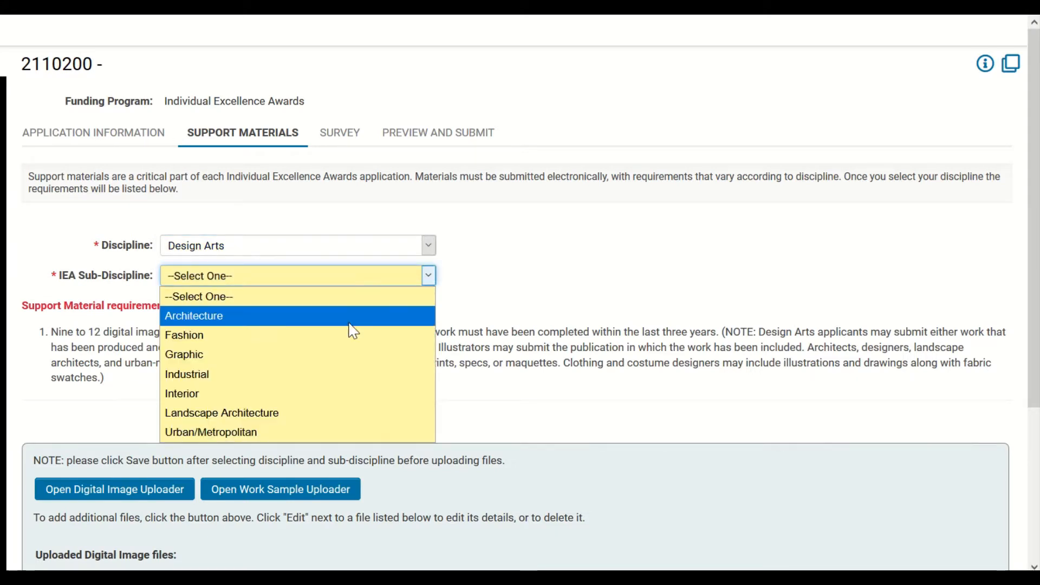
click(344, 341)
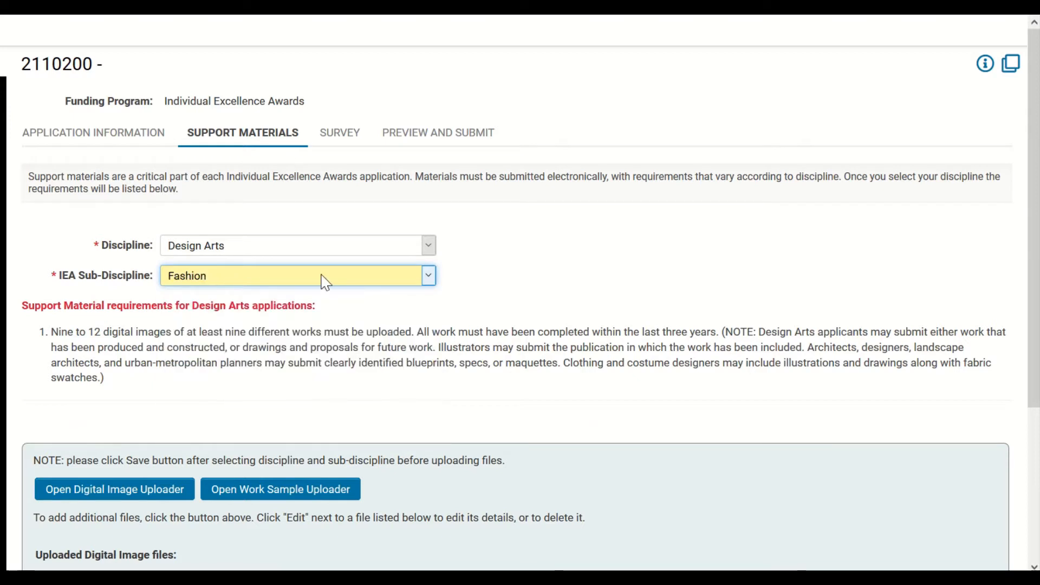
Switch the discipline to Crafts, to Photography, and to Interdisciplinary, Collaborative, & Performance Art to compare their support material requirements
click(308, 248)
click(296, 322)
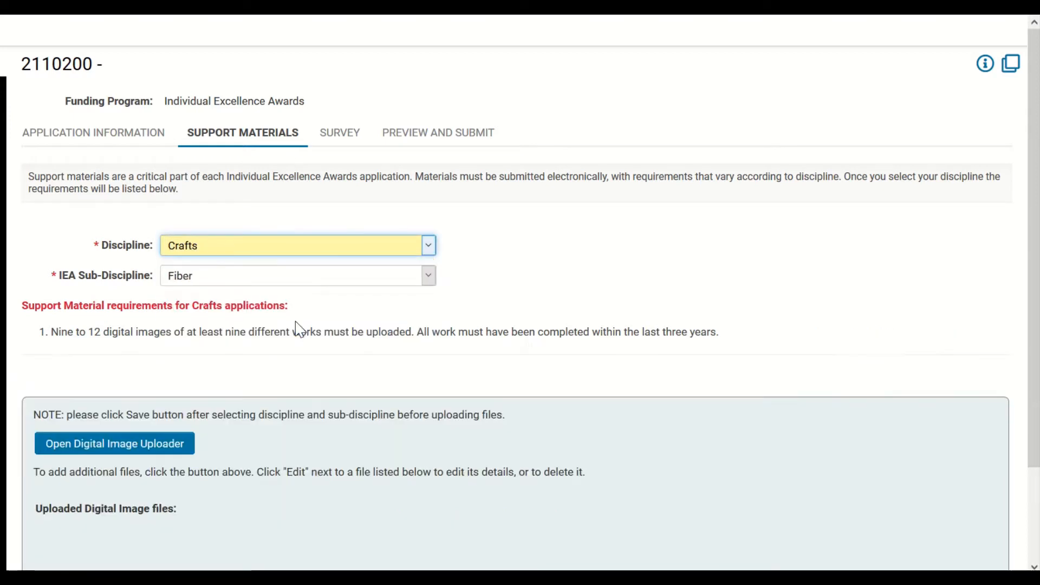
click(301, 250)
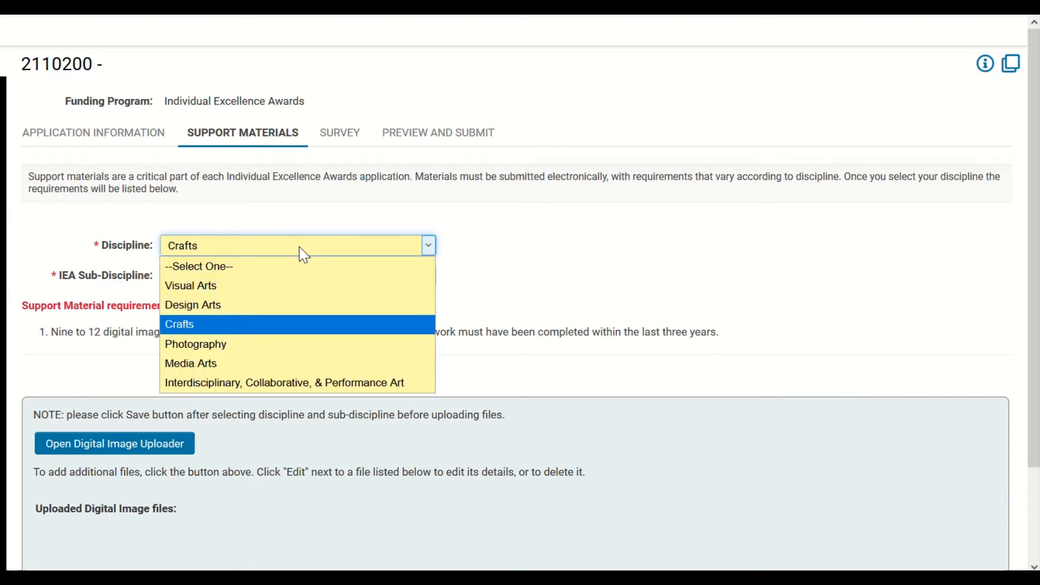
click(281, 345)
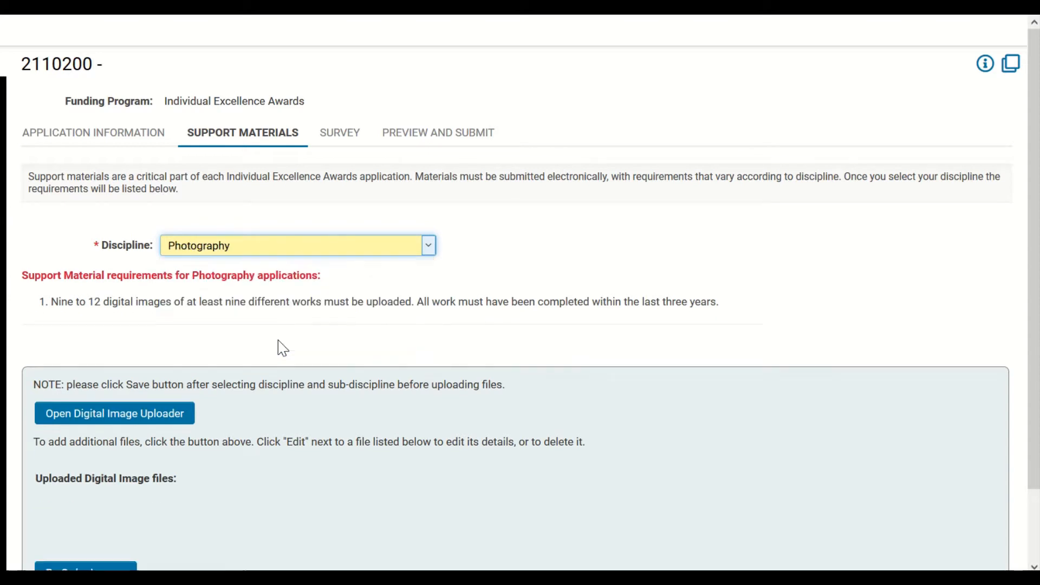
click(292, 254)
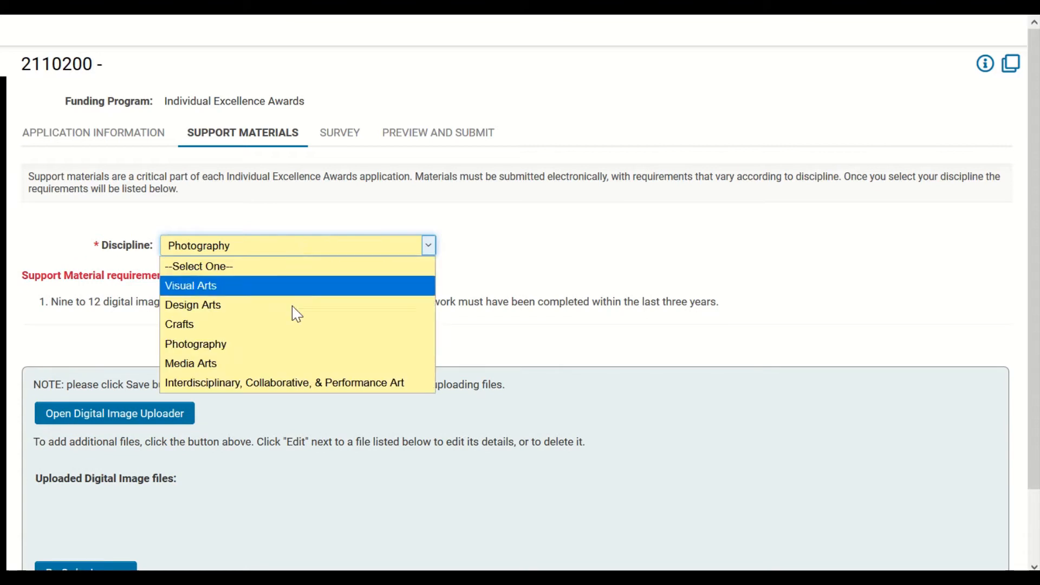
click(286, 383)
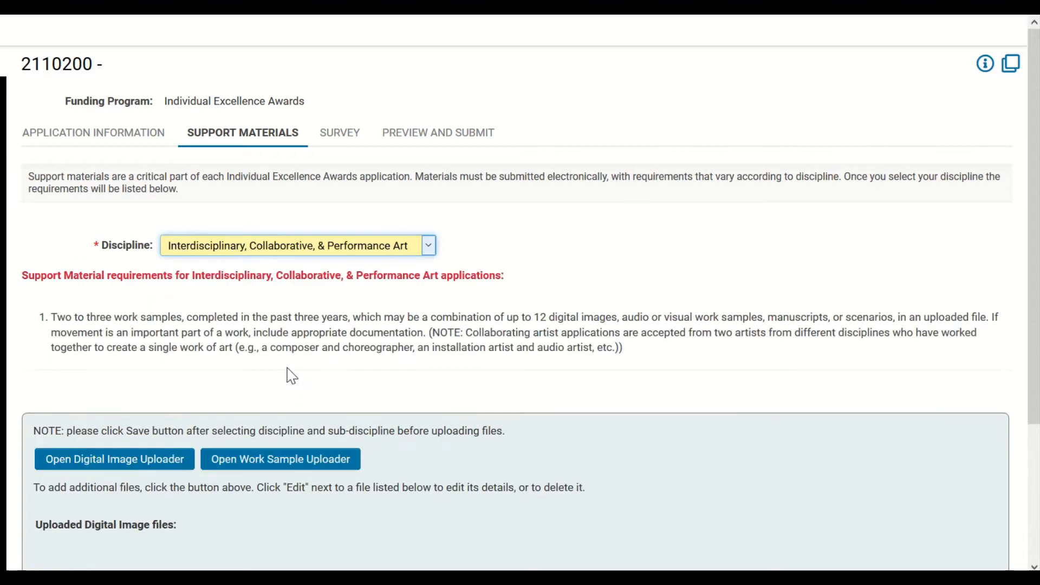
Set the discipline to Visual Arts, the sub-discipline to Painting and the IEA 2D/3D field to 2D
click(283, 249)
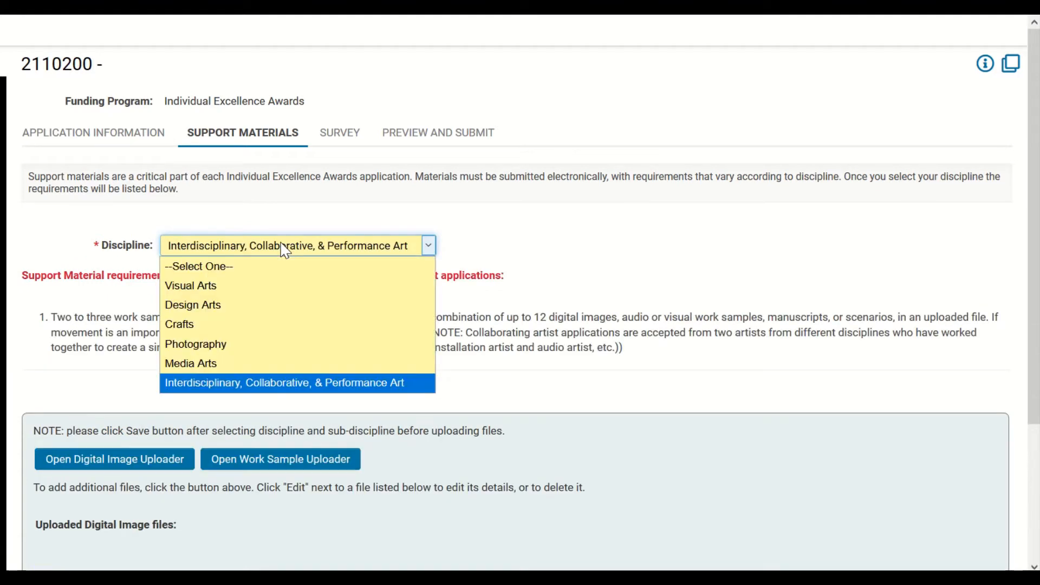
click(272, 295)
click(225, 277)
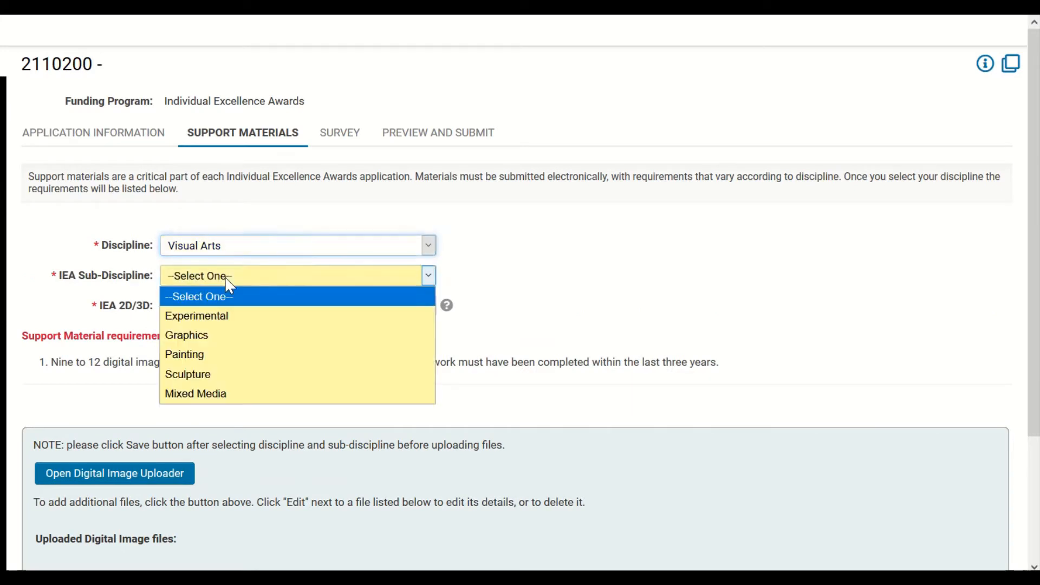
click(221, 355)
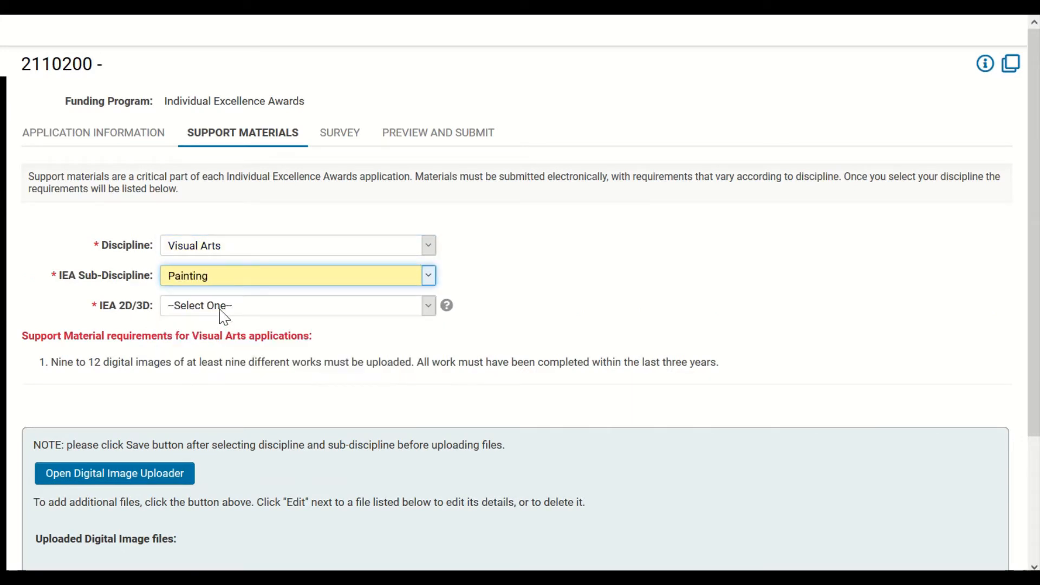
click(221, 306)
click(223, 349)
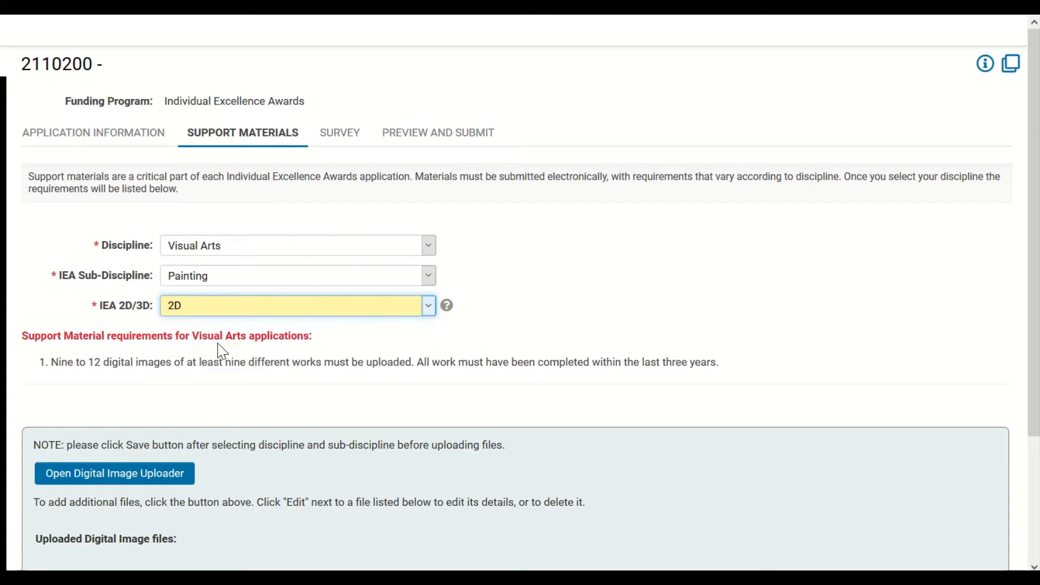
Change the IEA 2D/3D field to 3D and set it back to 2D
click(222, 307)
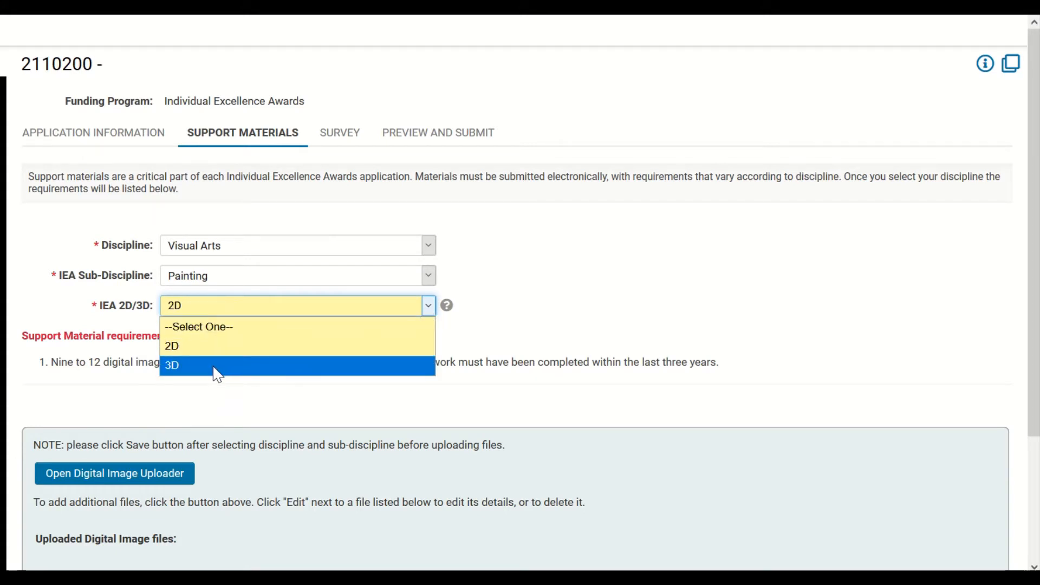
click(220, 364)
click(215, 310)
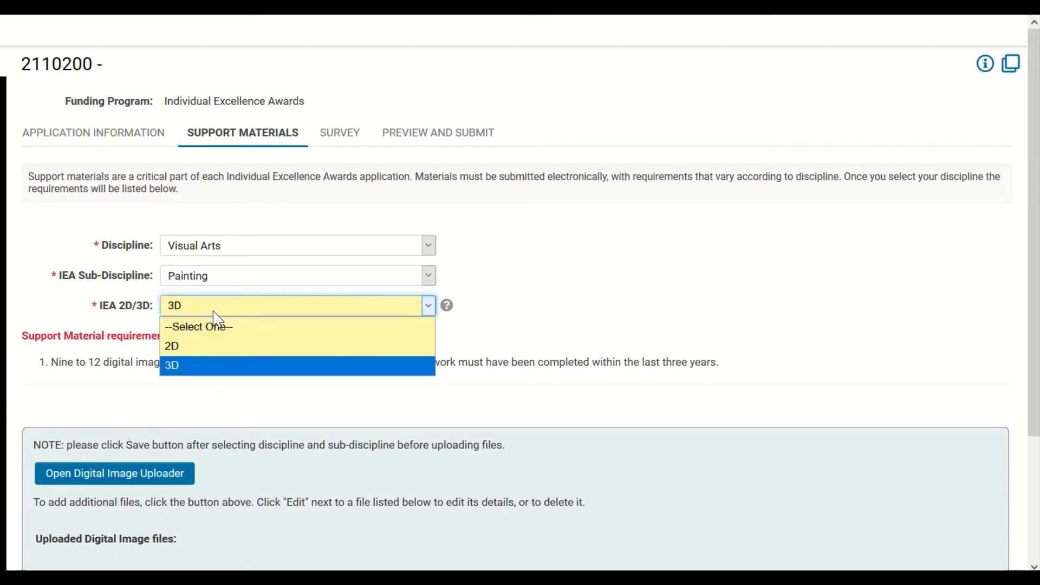
click(210, 345)
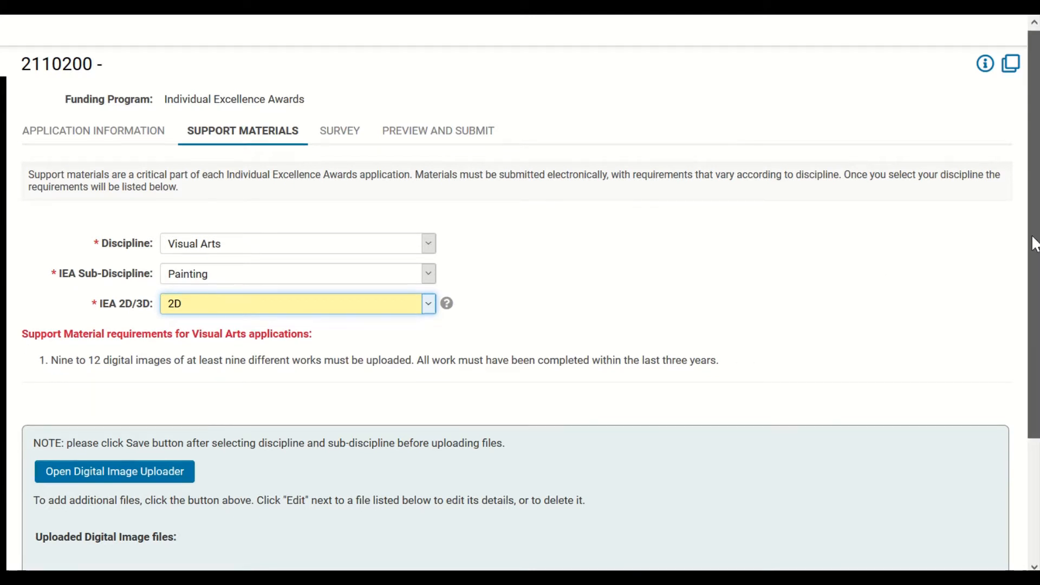
Open the Digital Image Uploader for the application and proceed to its image upload worksheet
scroll(1032, 243, down, 3)
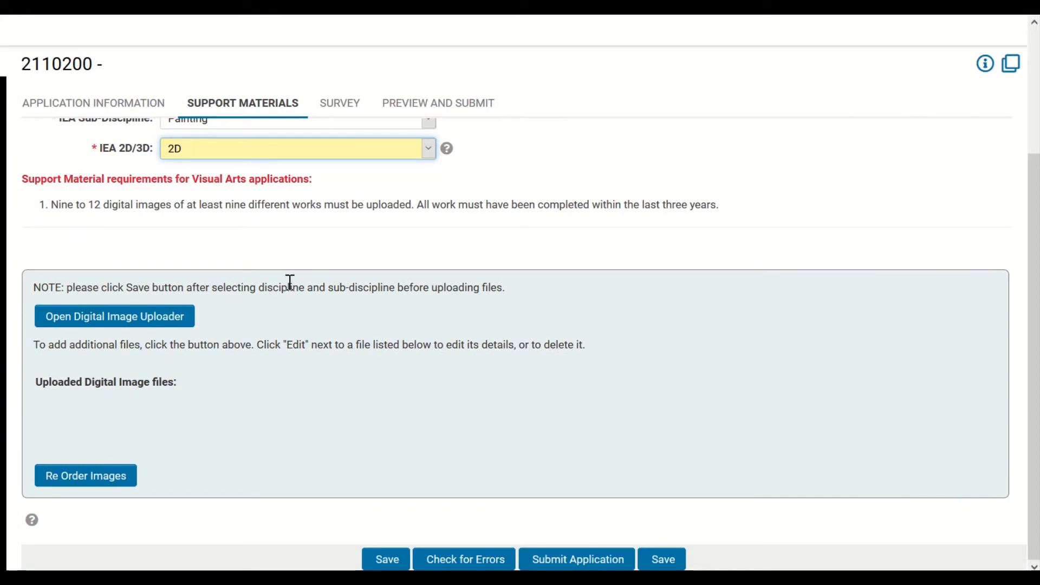
click(76, 325)
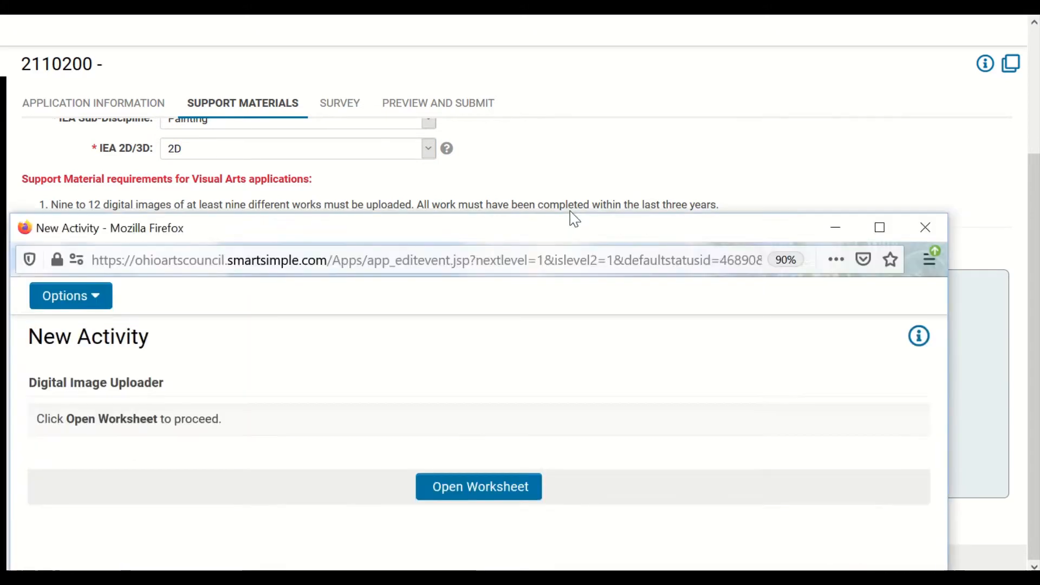
drag(568, 215, 491, 42)
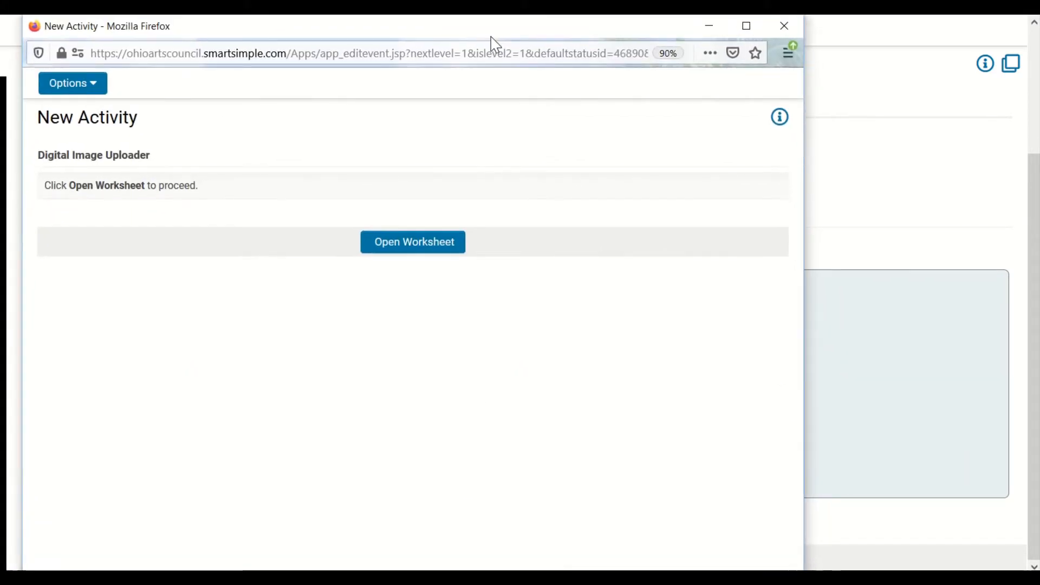
click(403, 244)
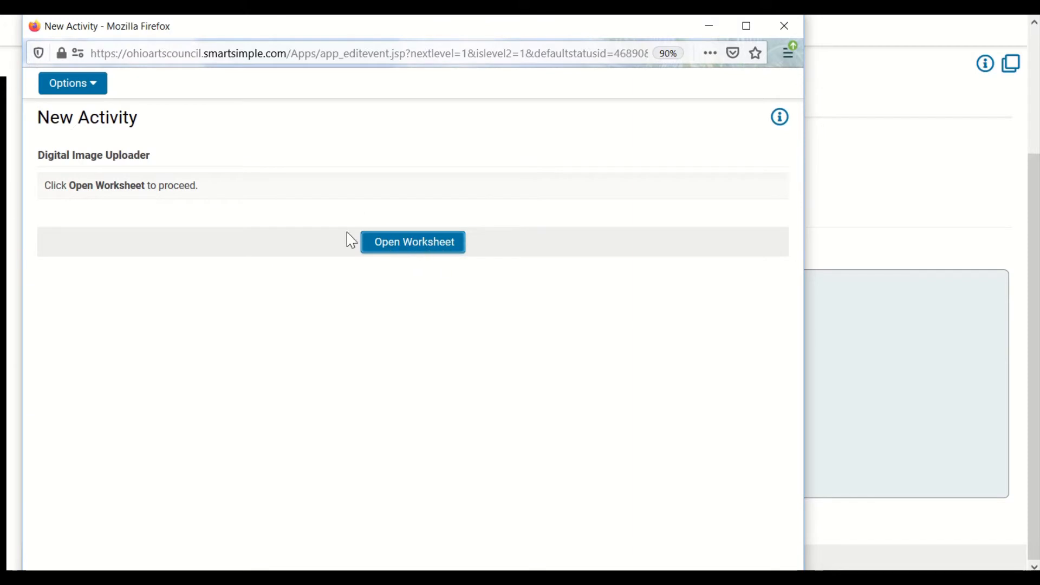
click(399, 246)
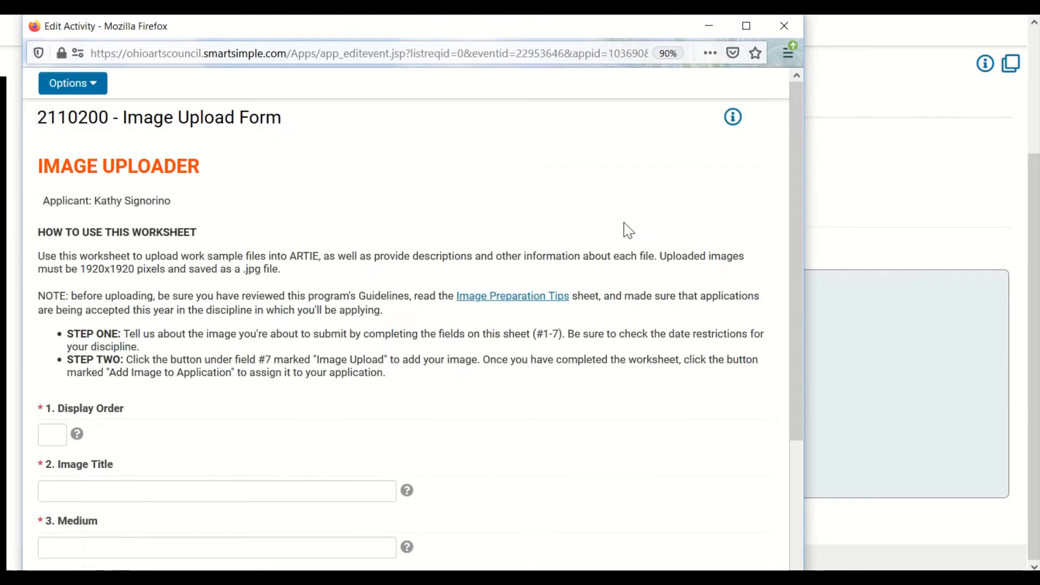
Fill in the image's display order as 1, its title as The Happy Clown and its medium as Acrylic on Canvas
drag(800, 162, 823, 344)
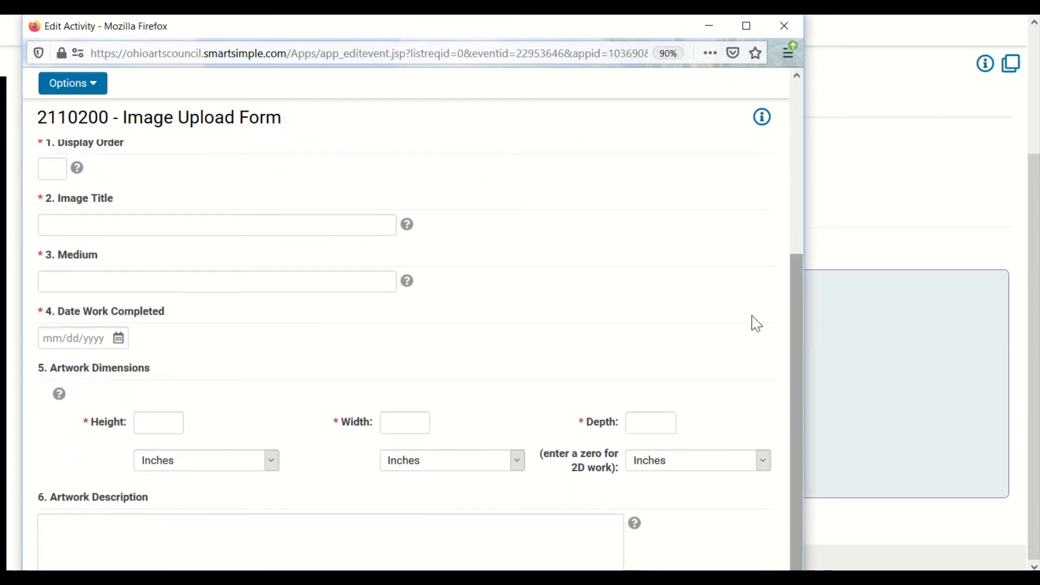
click(57, 168)
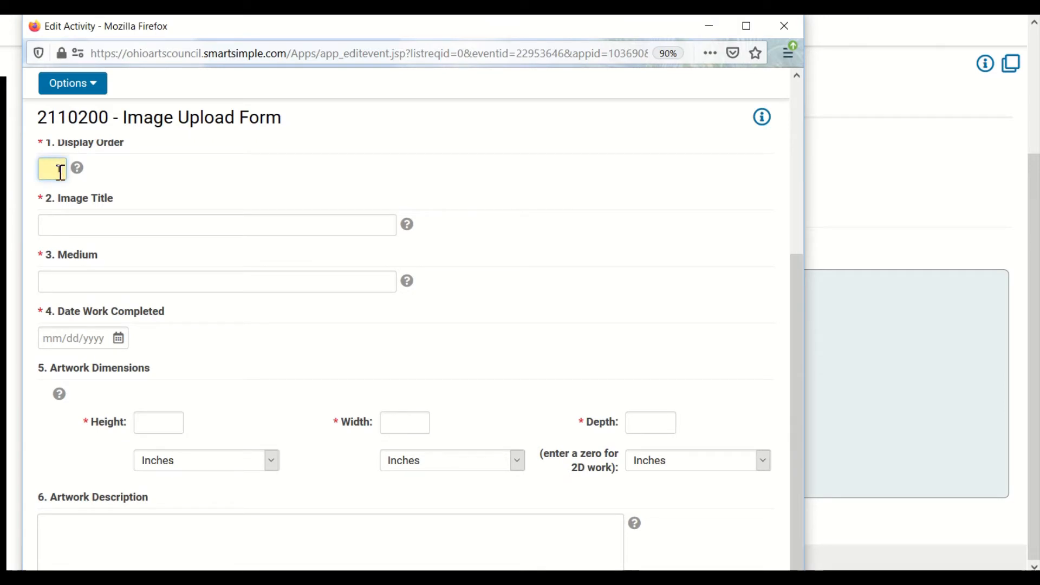
click(74, 221)
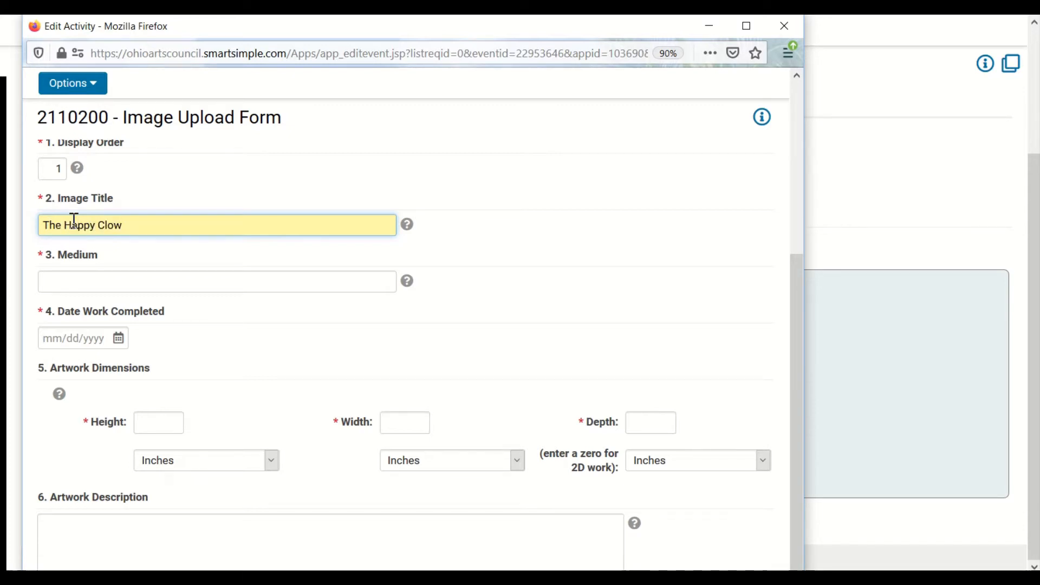
key(Tab)
text(Ac)
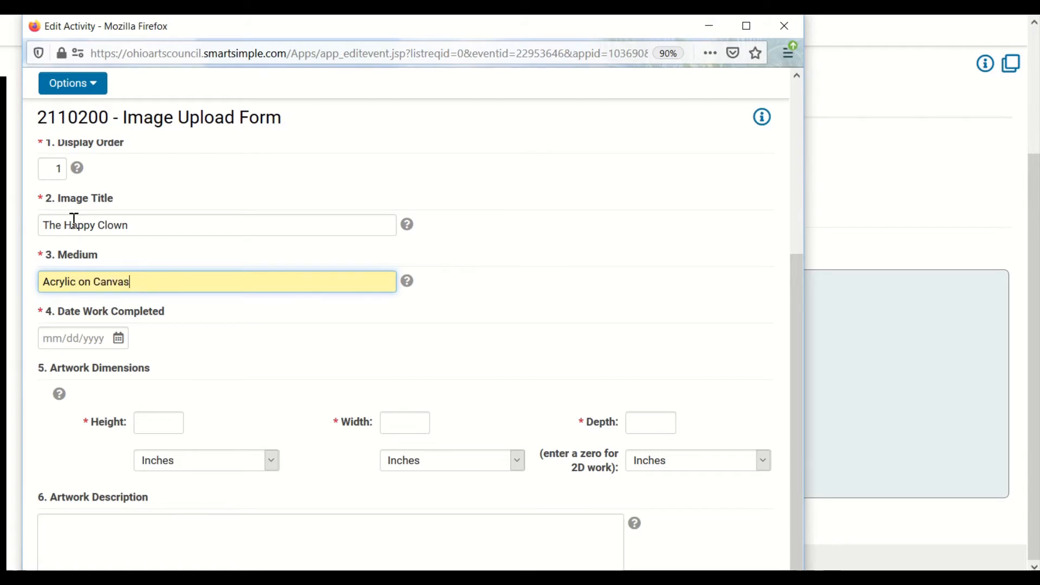
Set the date the work was completed to 05/18/2019 using the calendar
click(118, 338)
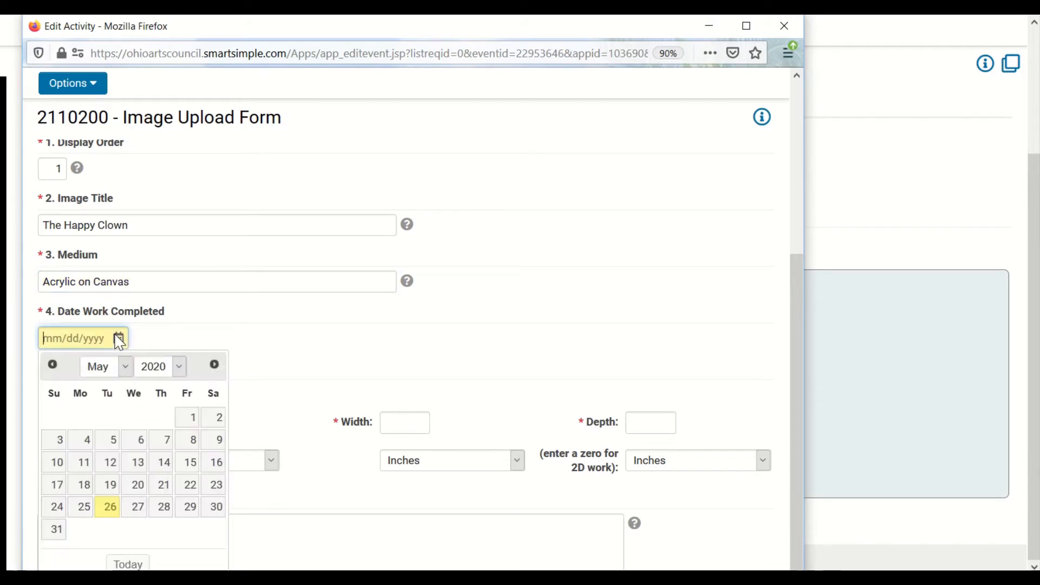
click(179, 367)
click(157, 327)
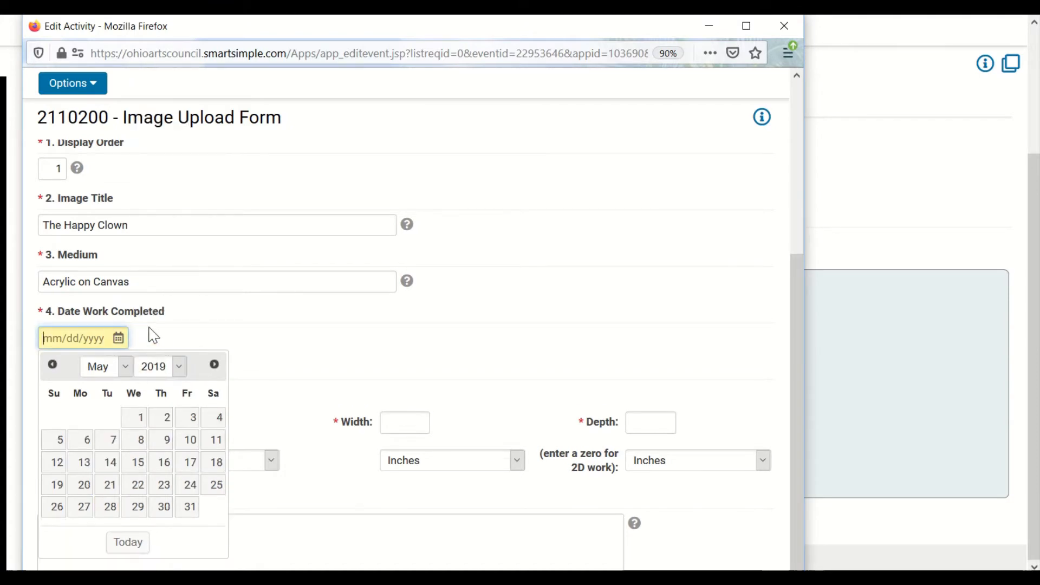
click(128, 369)
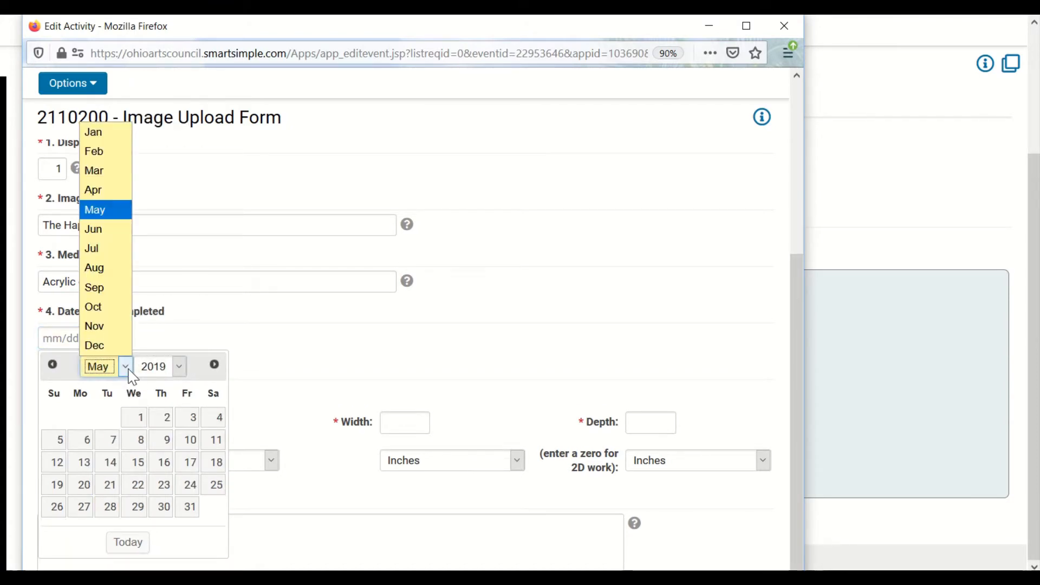
click(128, 371)
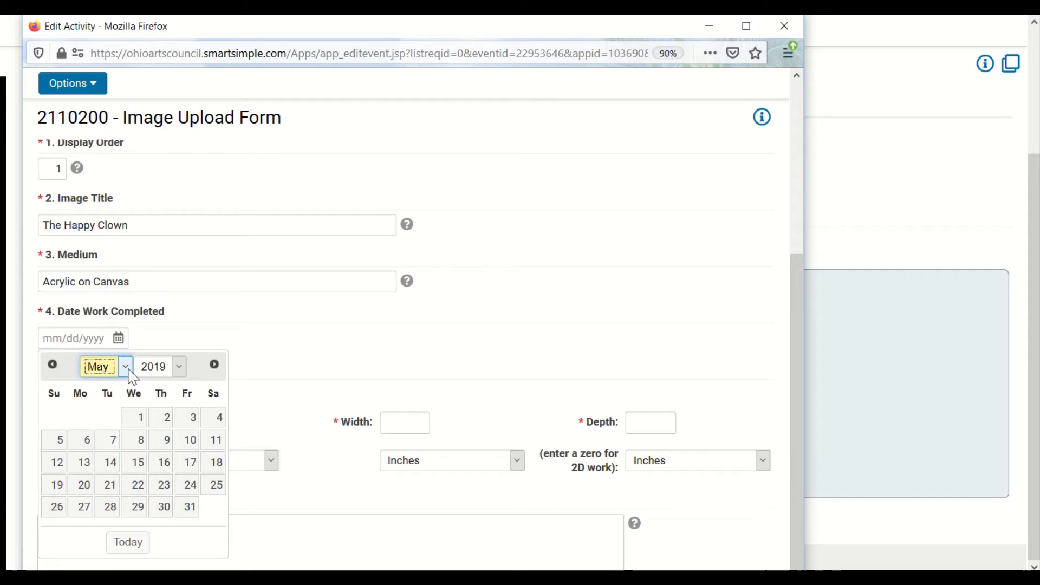
click(216, 462)
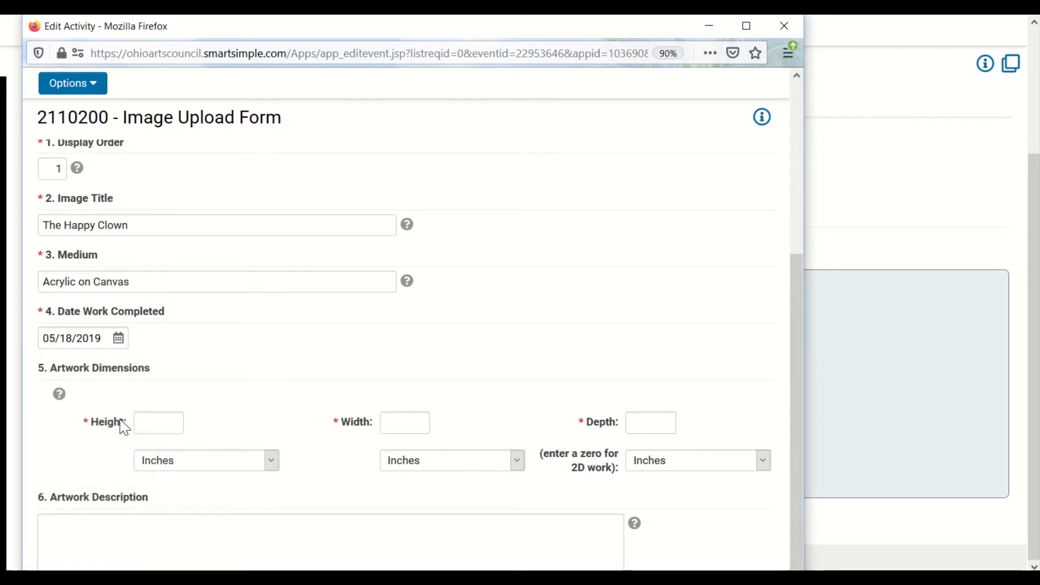
Enter the artwork dimensions as height 25, width 23 and depth 0, keeping the height unit as Inches
click(151, 415)
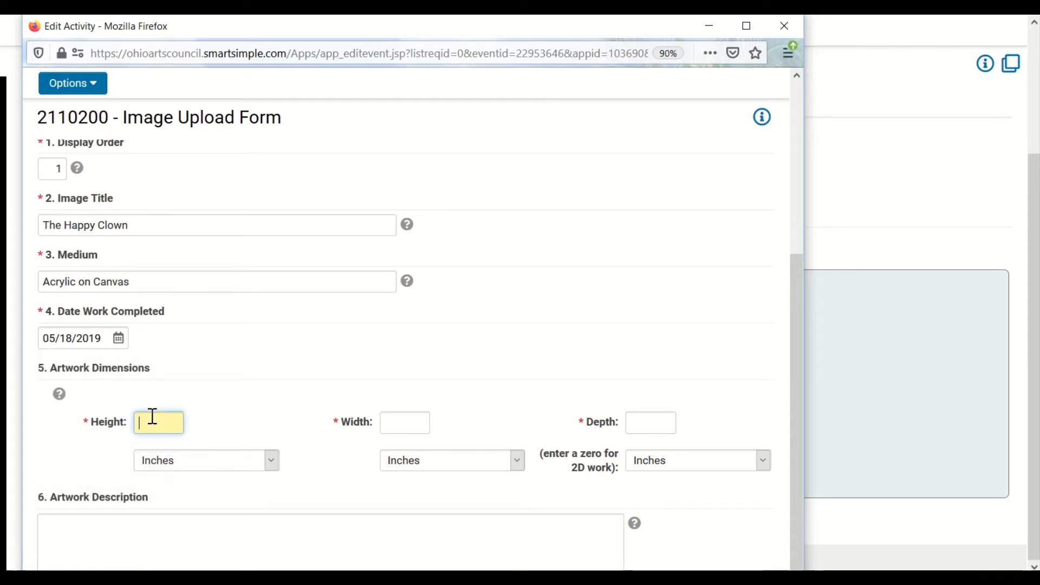
scroll(153, 416, down, 1)
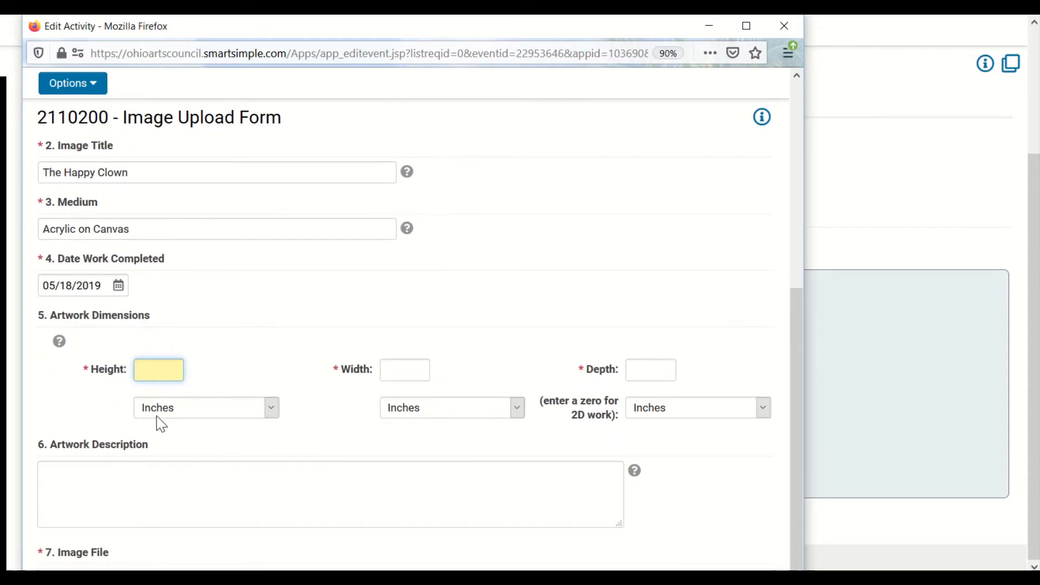
text(25)
key(Tab)
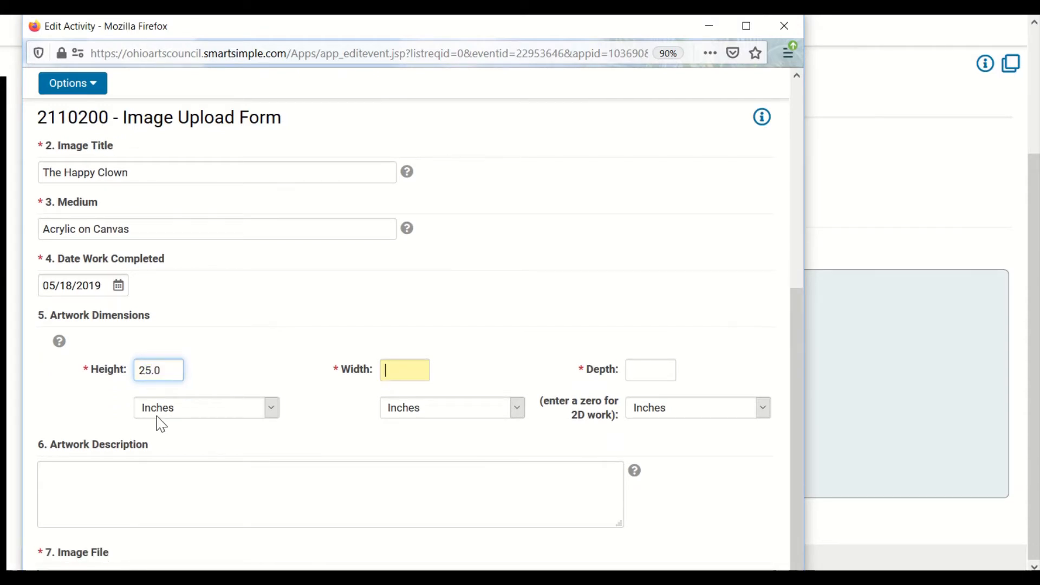
text(23)
key(Tab)
text(0)
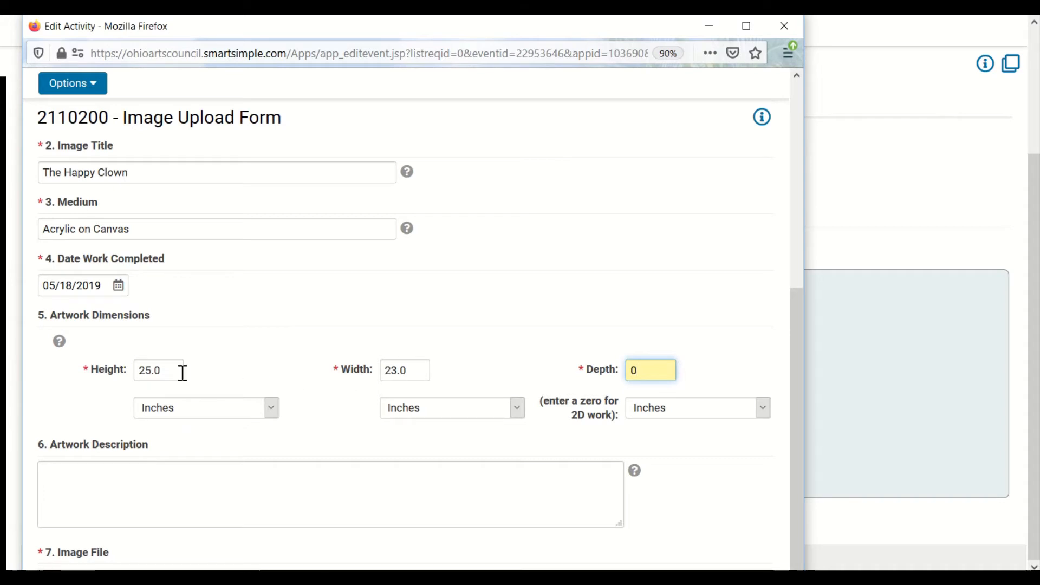
click(164, 418)
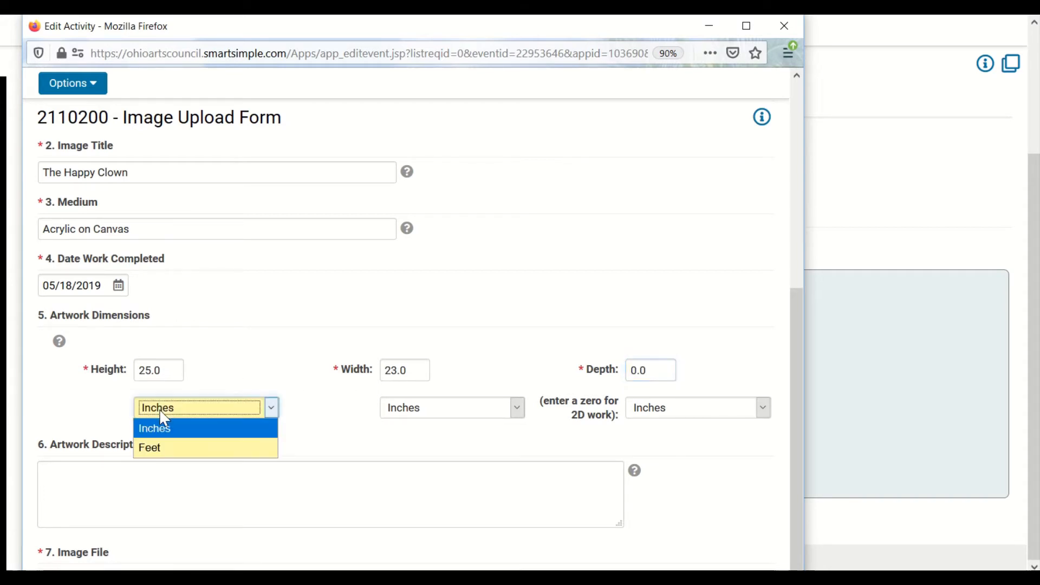
click(163, 418)
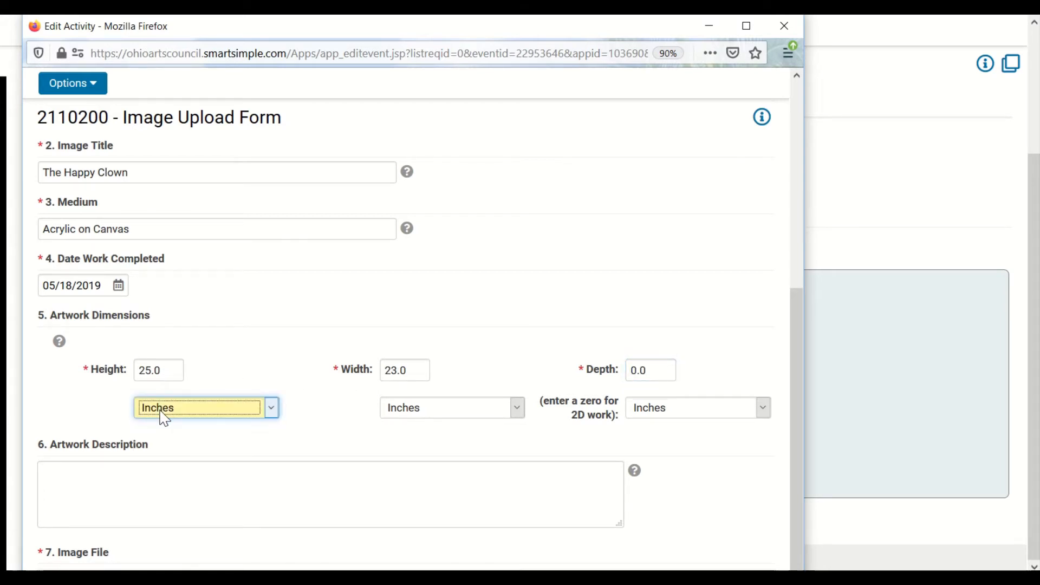
Enter the artwork description "There is a thick layer of paint throughout"
click(81, 476)
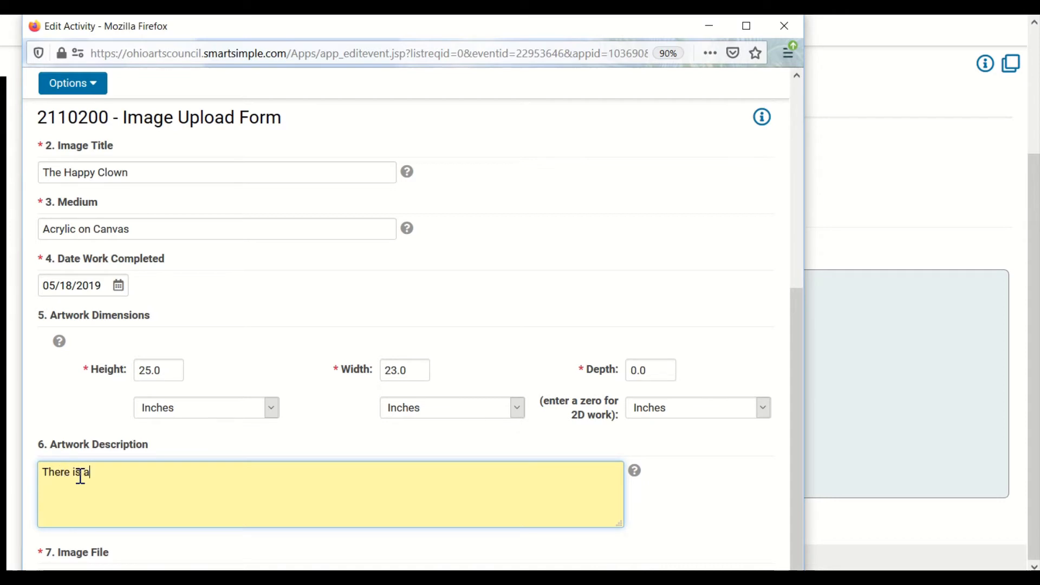
text(thick layer of paint throughout)
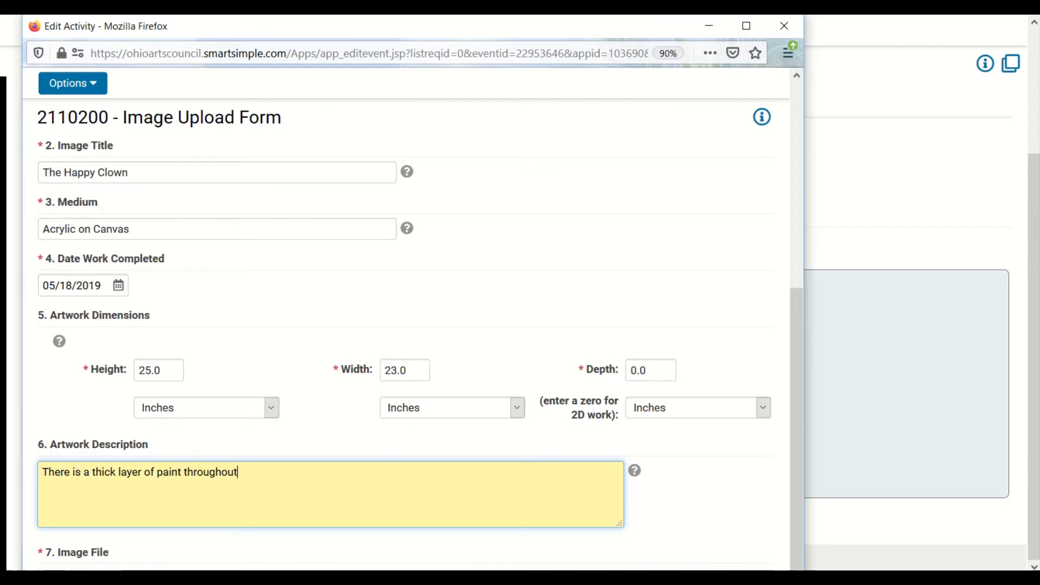
Upload the file "bozo-canvas-board - original" from the Desktop as the form's image file and close the upload dialog
drag(290, 31, 282, 0)
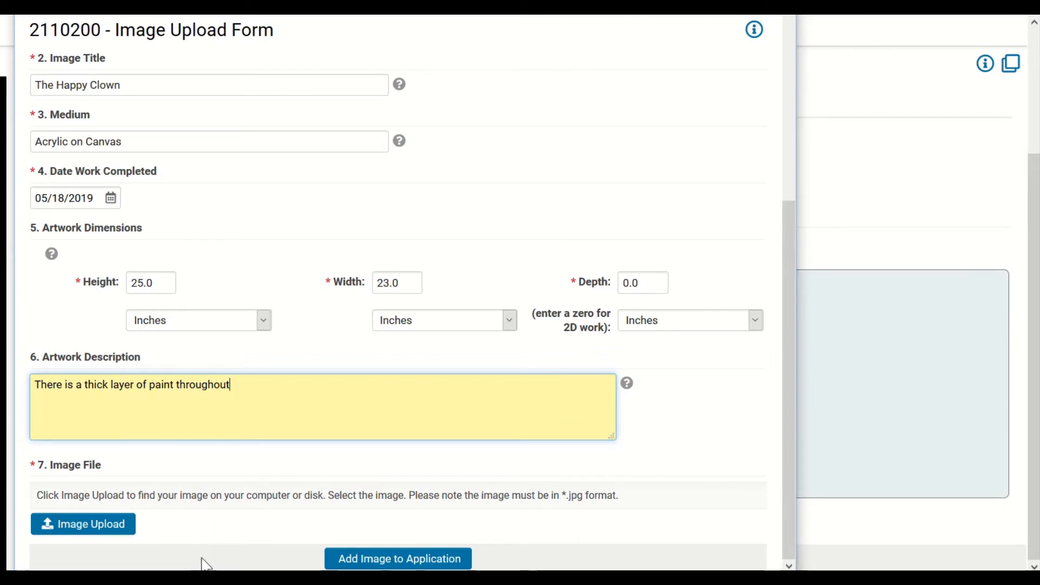
click(118, 522)
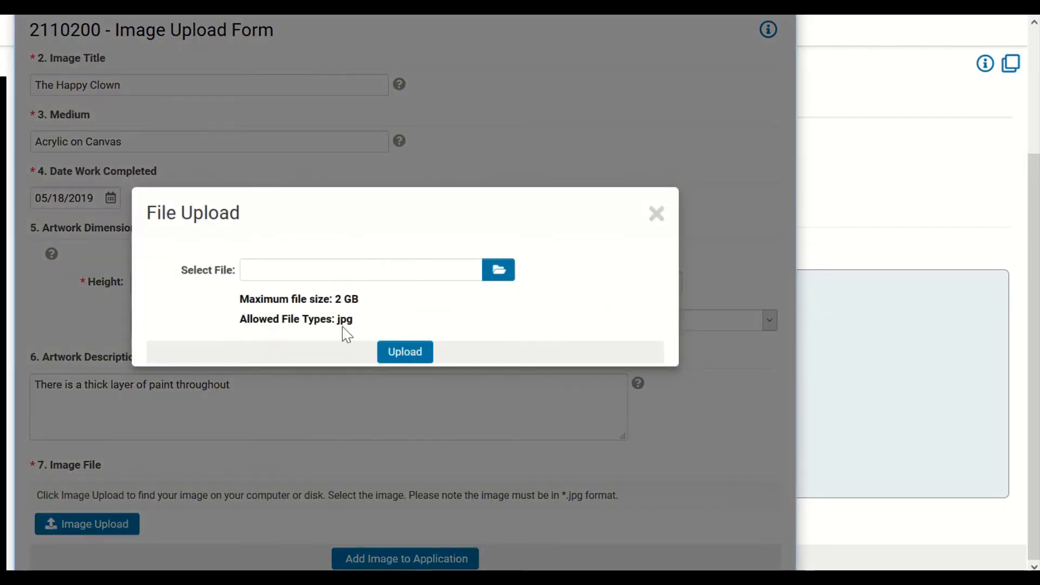
click(497, 270)
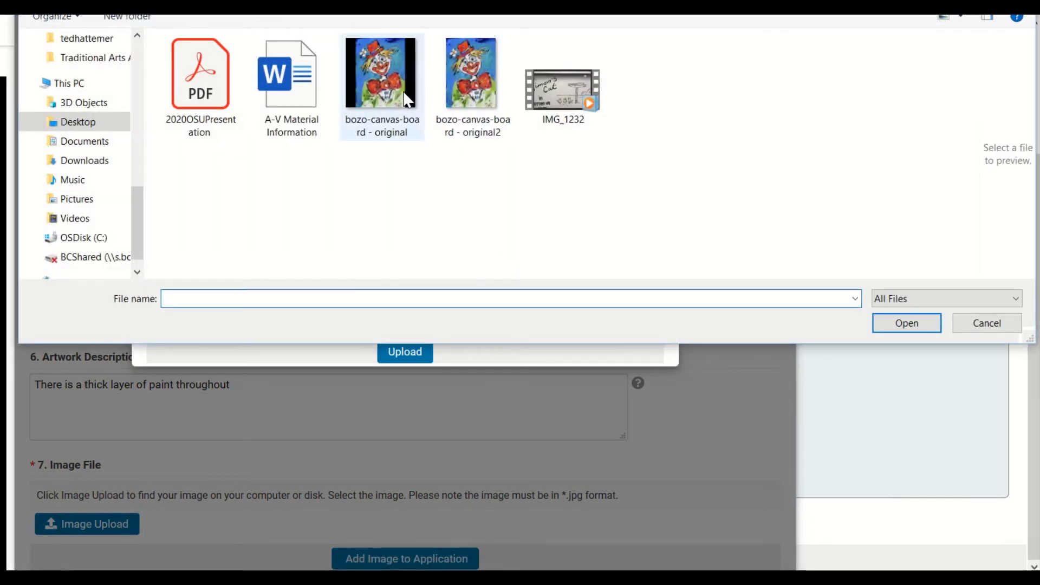
click(388, 83)
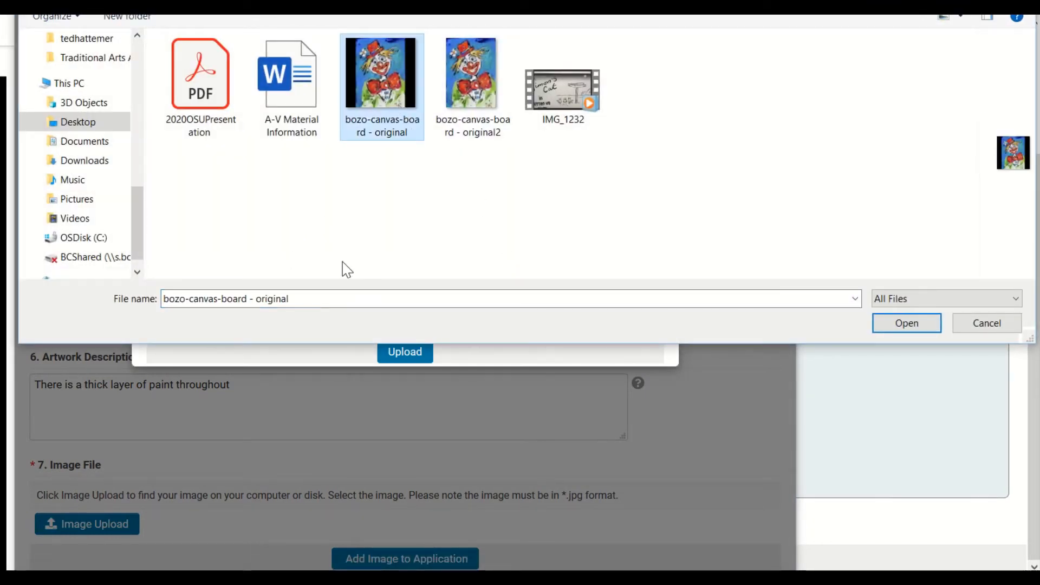
click(908, 330)
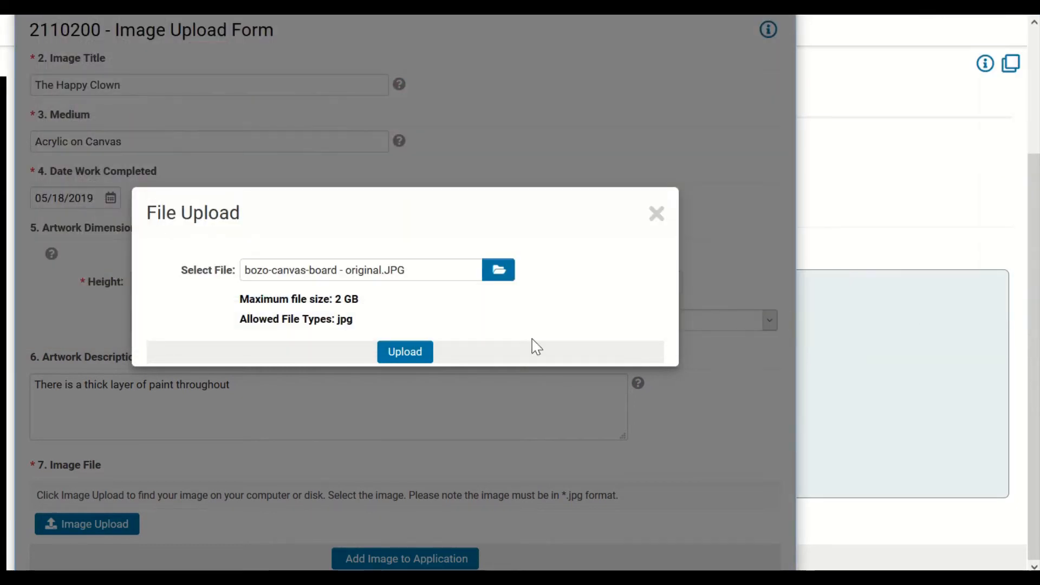
click(406, 353)
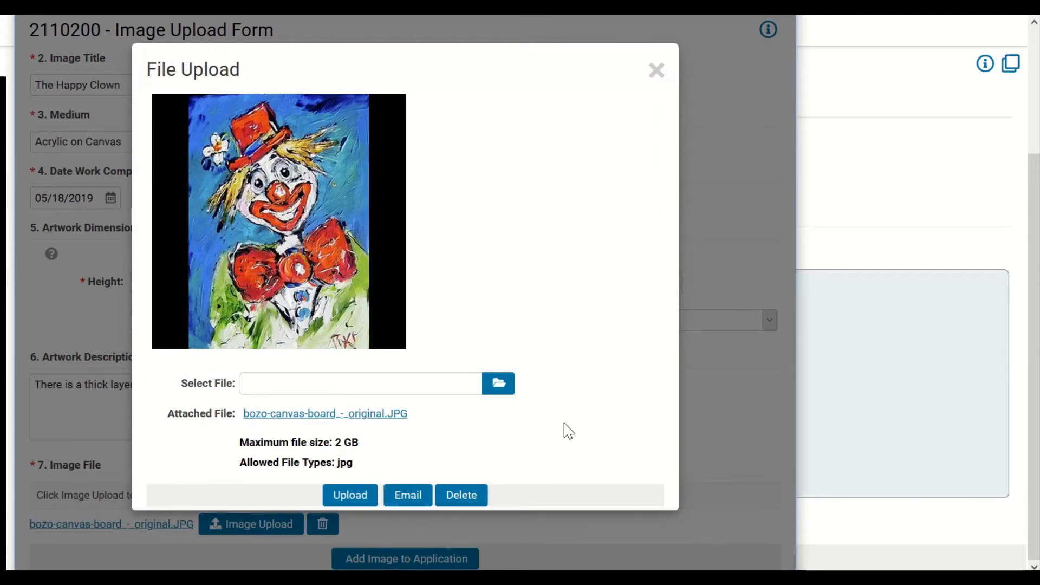
click(659, 75)
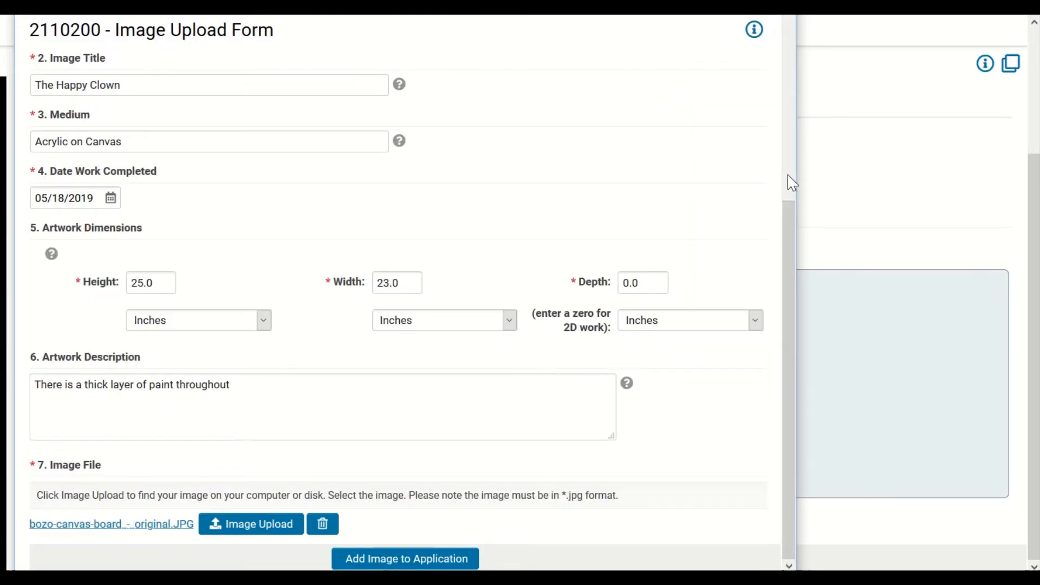
Add the completed image entry to the application and close the confirmation window
scroll(790, 183, up, 5)
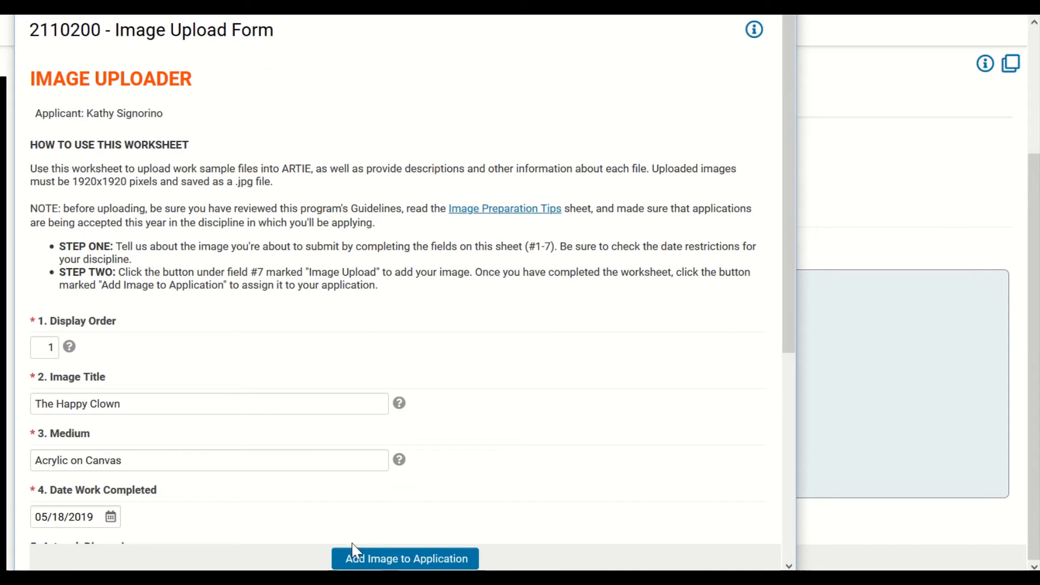
click(399, 559)
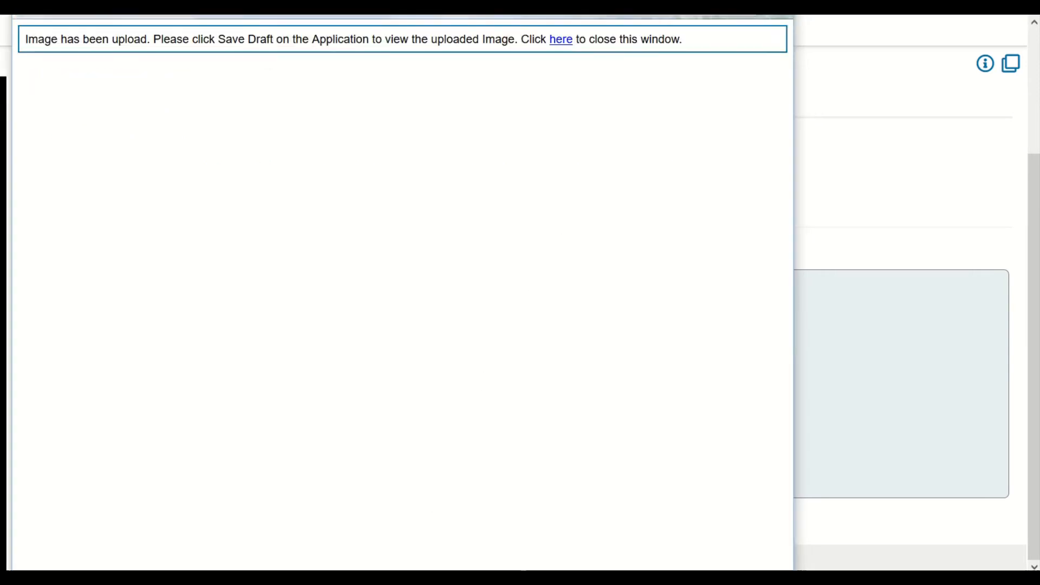
drag(513, 0, 518, 71)
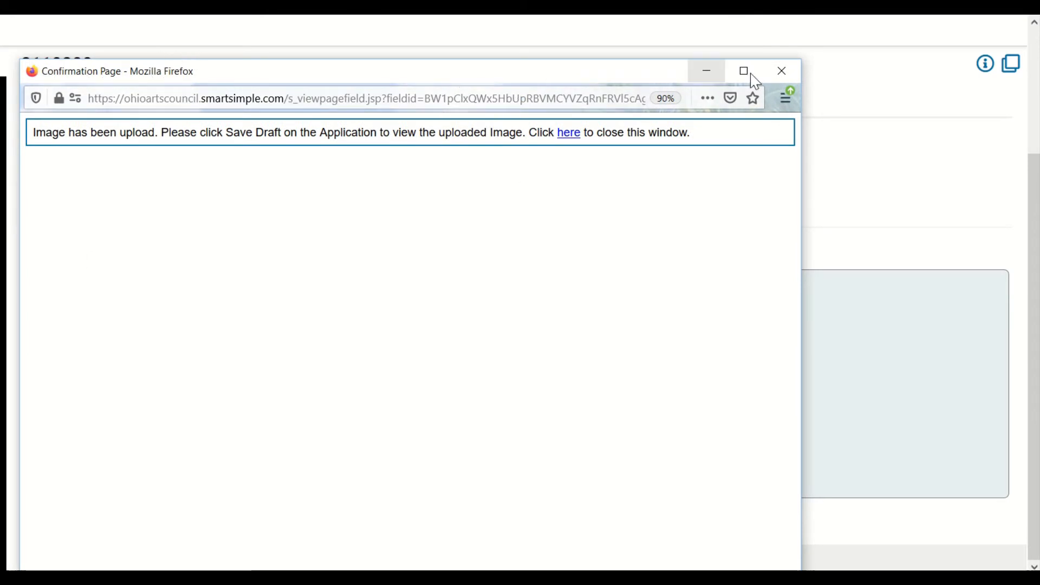
click(781, 70)
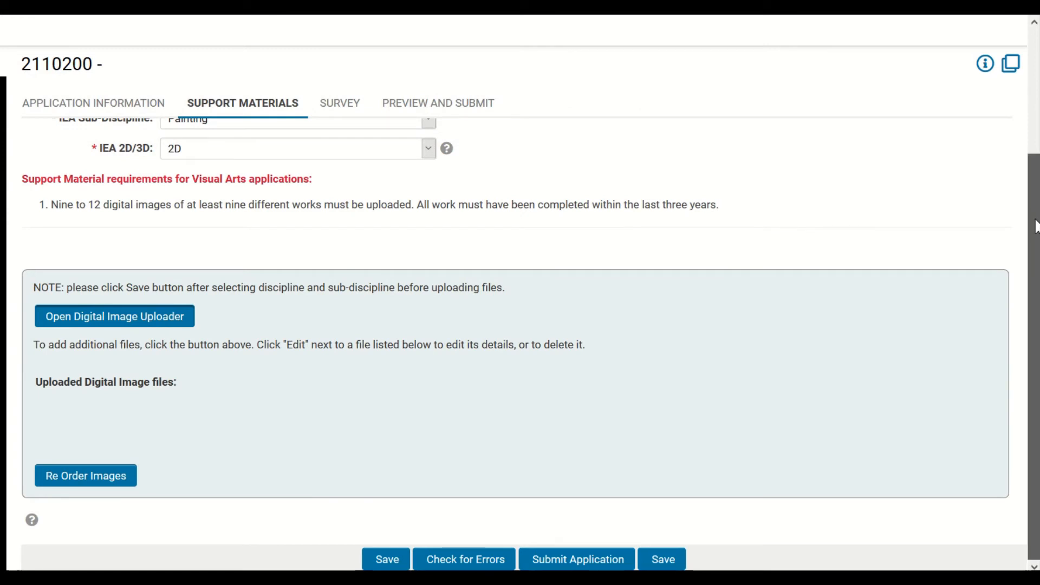
Save the application and bring its list of uploaded digital image files into view
click(391, 558)
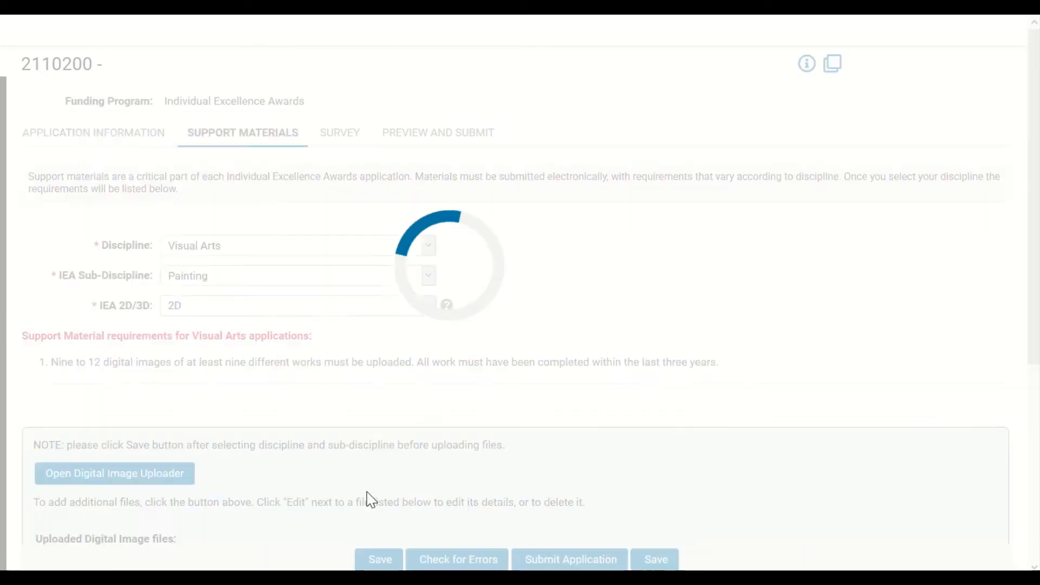
scroll(323, 447, down, 3)
scroll(324, 447, down, 2)
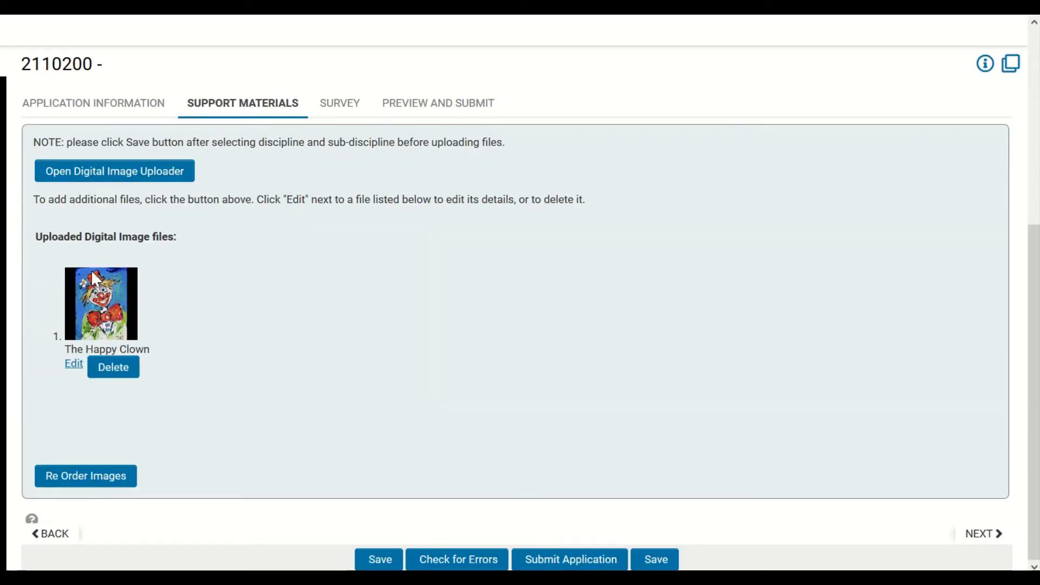
Open the Digital Image Uploader again and proceed to a new worksheet for a second image
click(105, 174)
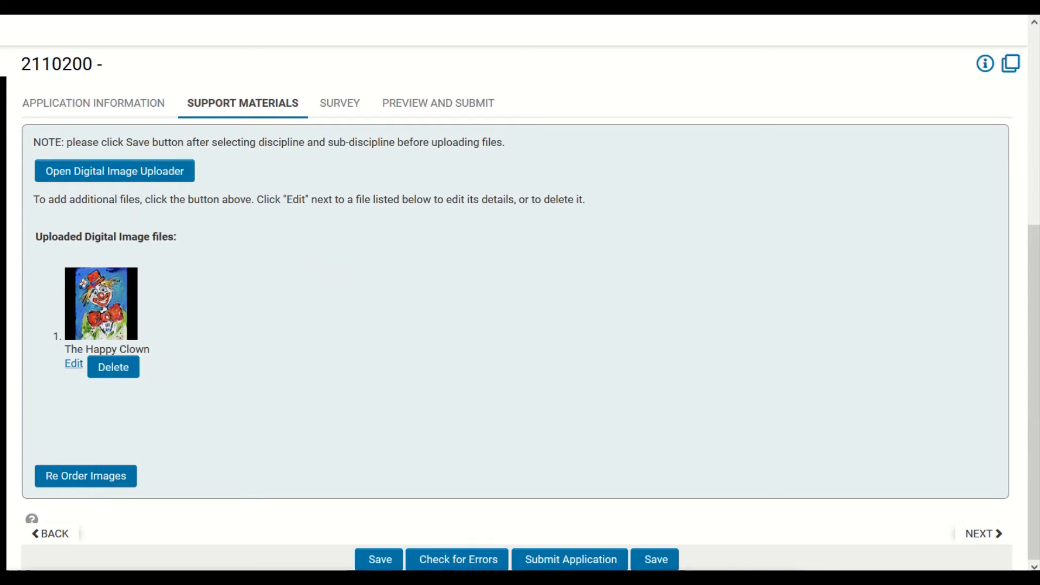
drag(460, 580, 336, 20)
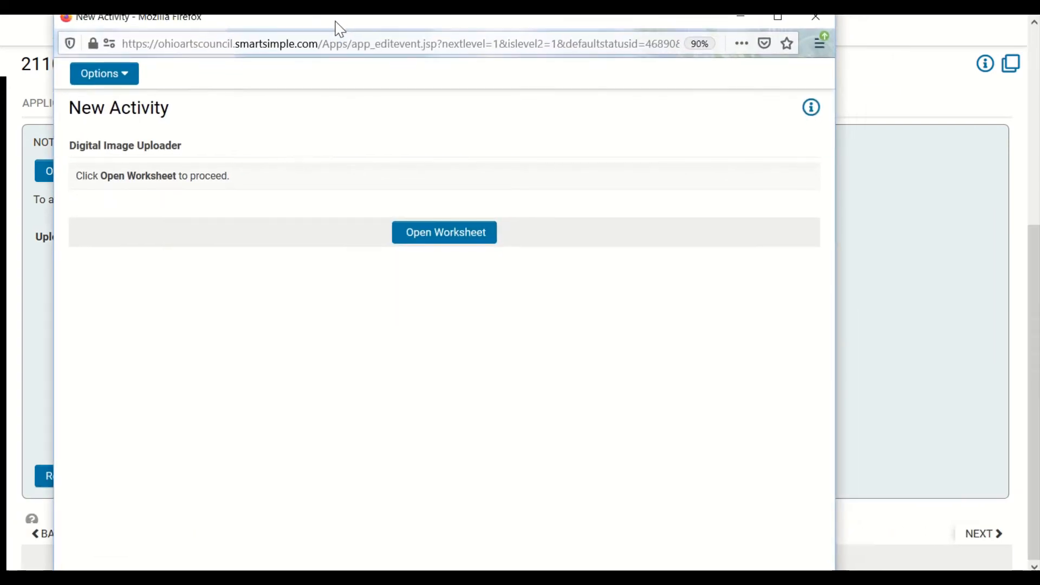
click(430, 234)
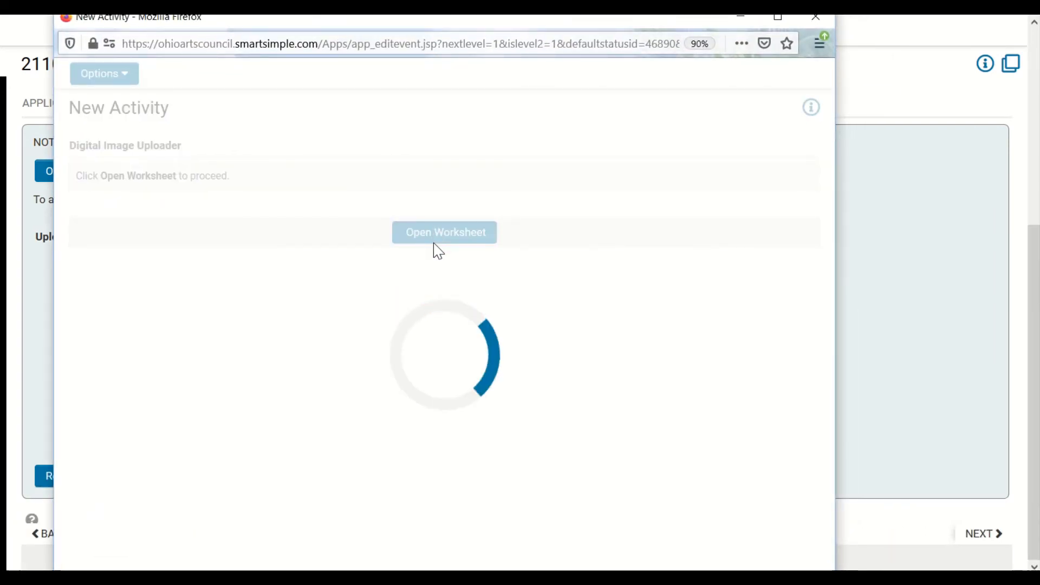
Fill in the second image's display order as 2, its title as The Happy Clown2 and its medium as Acrylic on Canvas
scroll(461, 287, down, 5)
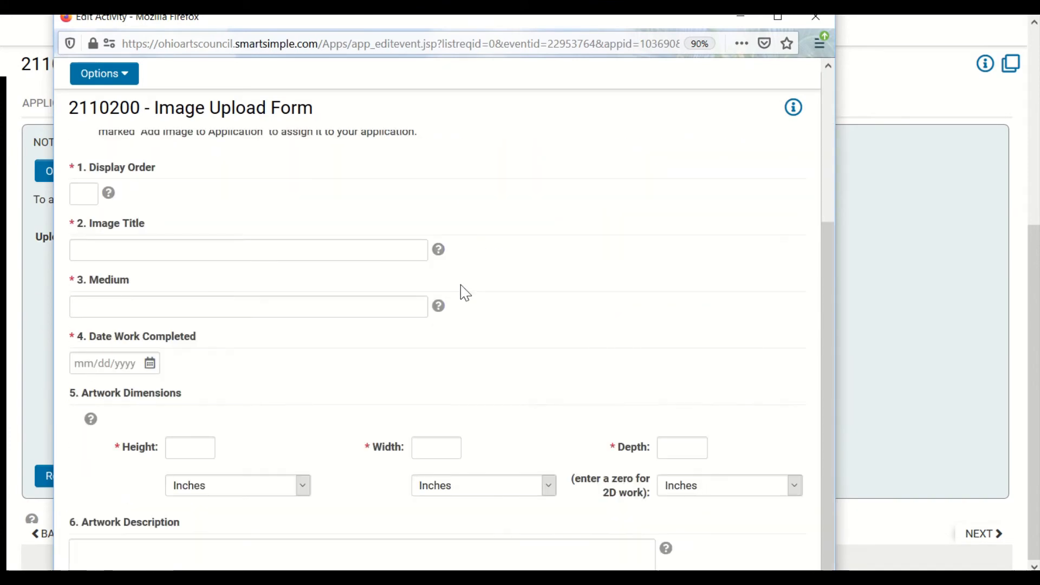
scroll(457, 285, up, 3)
click(82, 193)
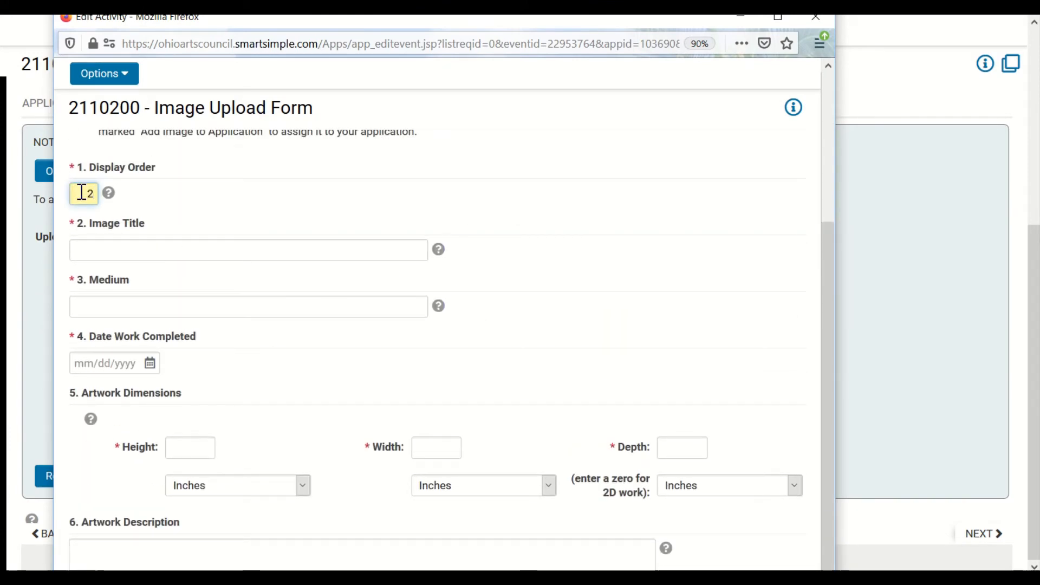
key(Tab)
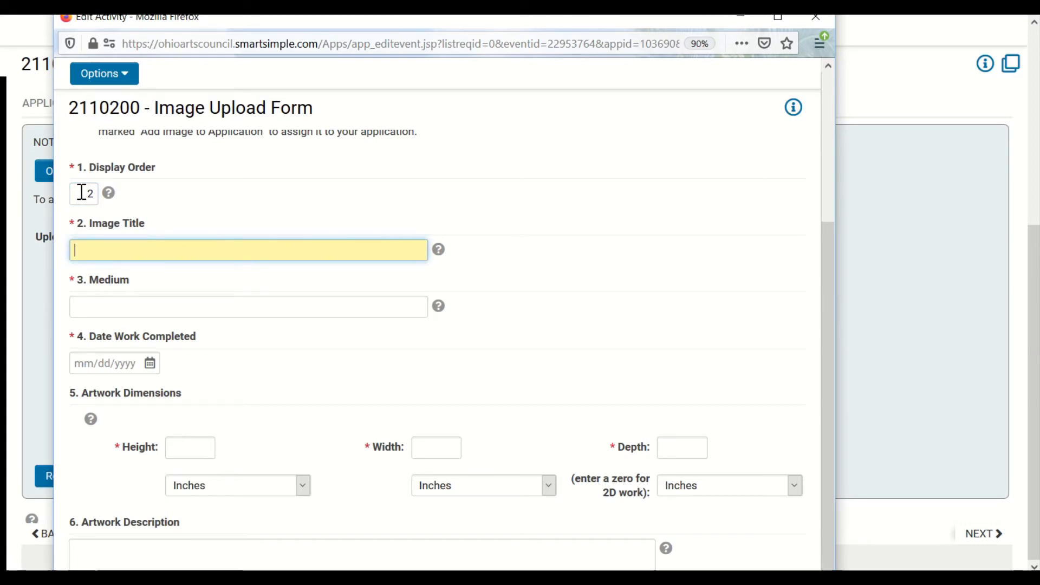
text(The )
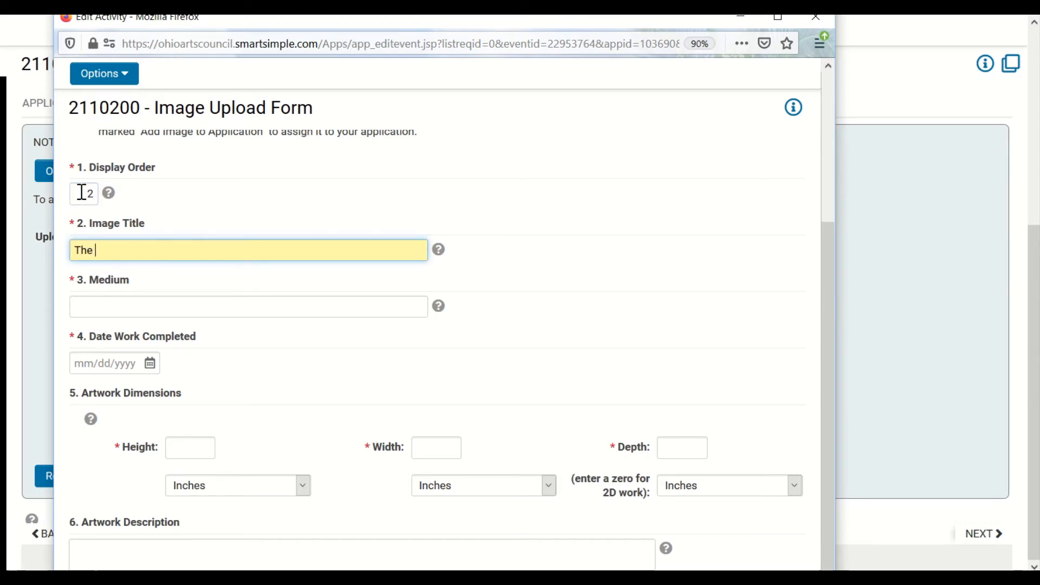
text(Happy Clown2)
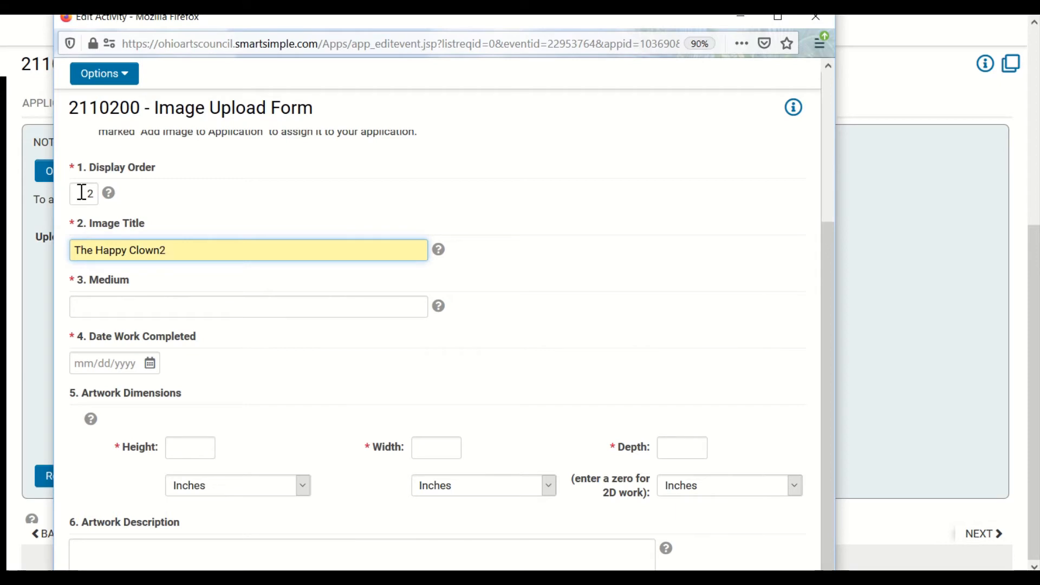
key(Tab)
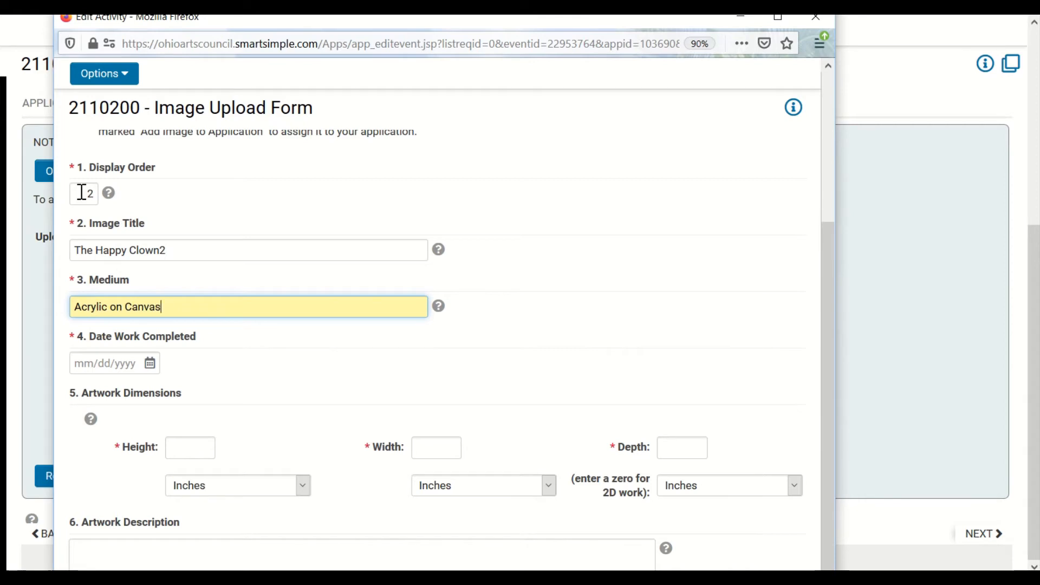
Set the second image's completion date to 05/18/2019 using the calendar
click(149, 364)
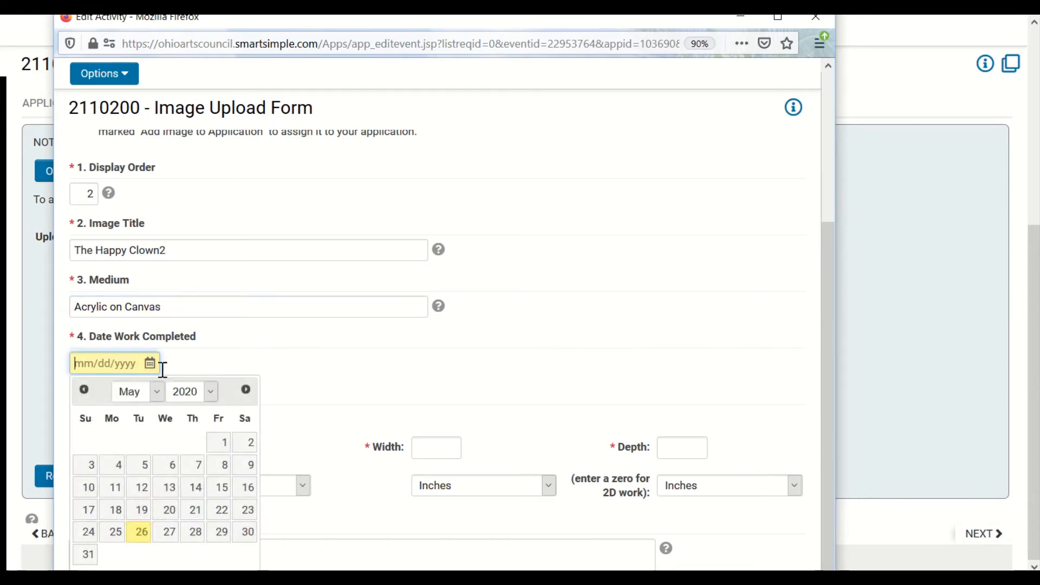
click(208, 393)
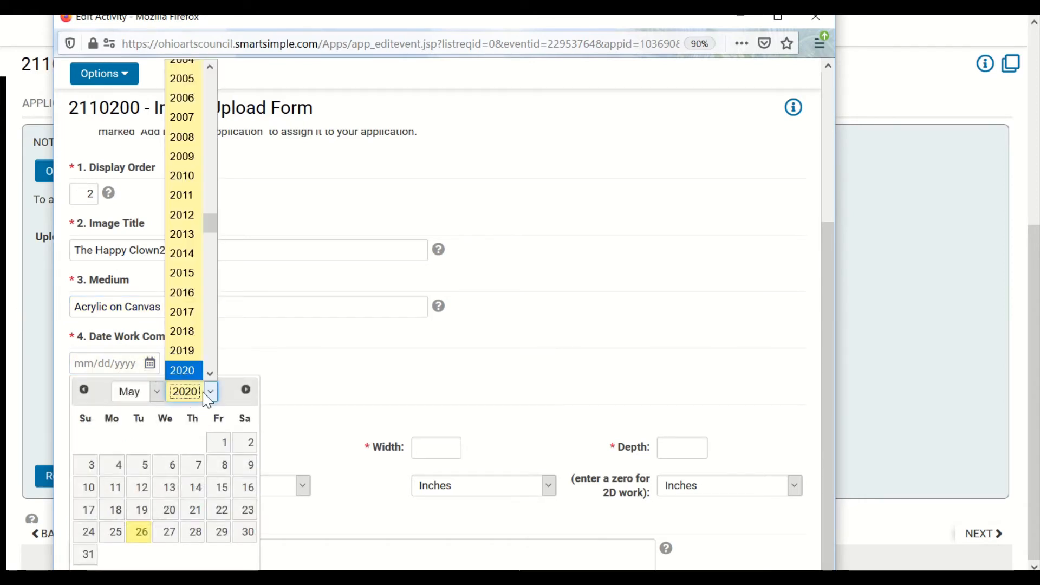
click(183, 350)
click(248, 490)
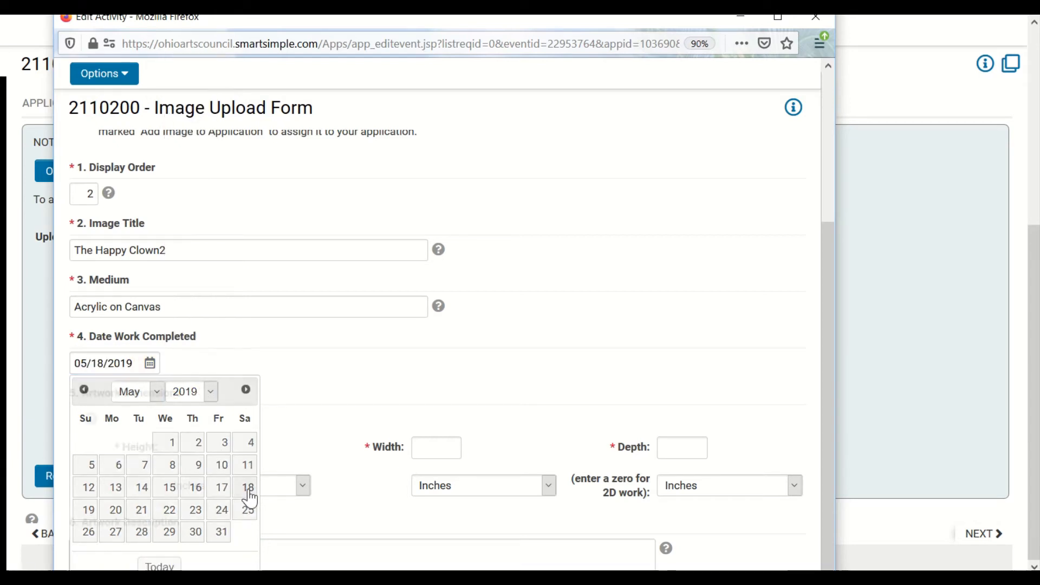
Enter the second image's artwork dimensions as height 25, width 23 and depth 0 inches
click(189, 450)
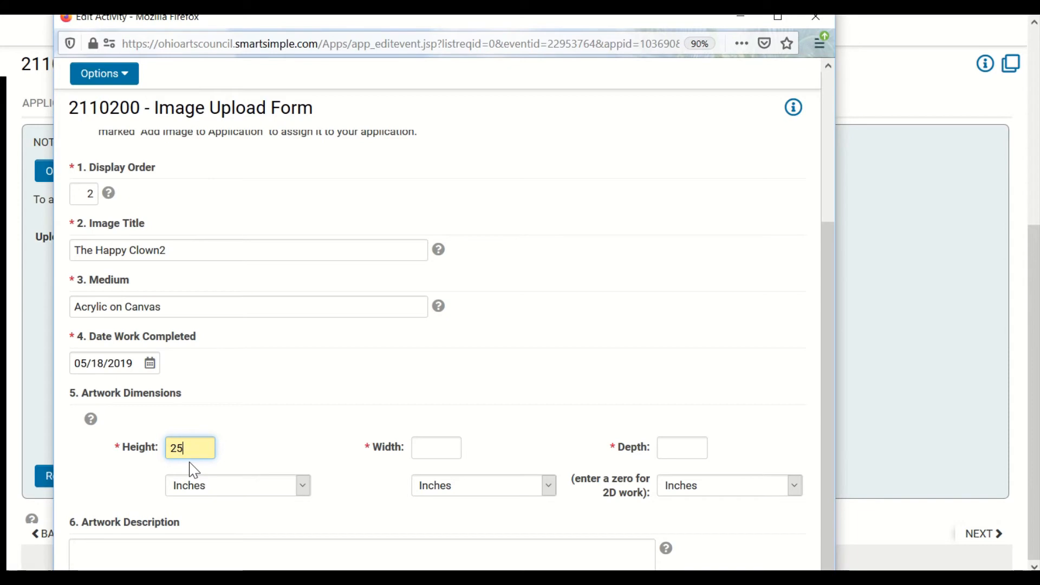
click(428, 449)
text(23)
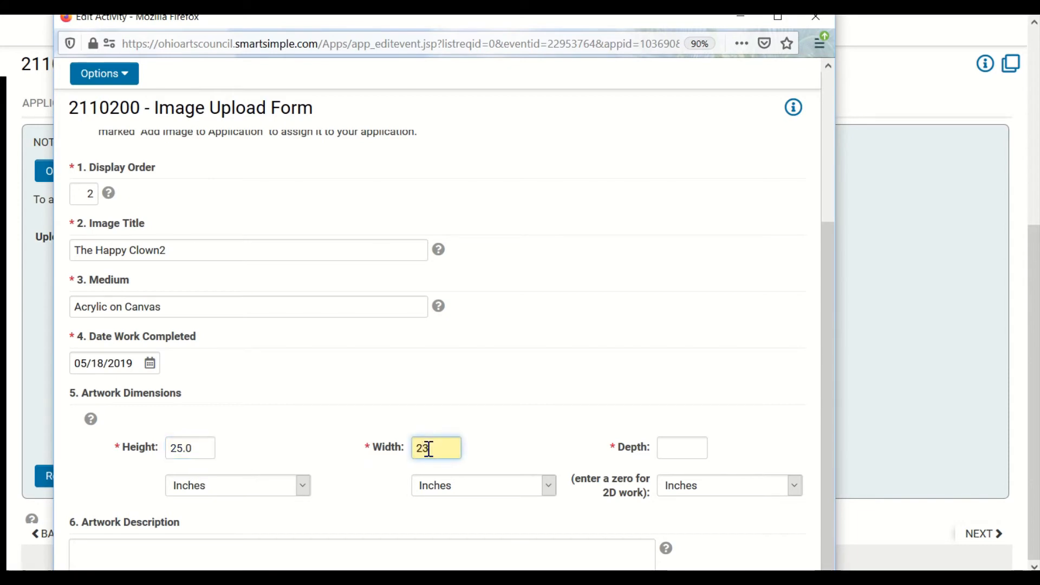
key(Tab)
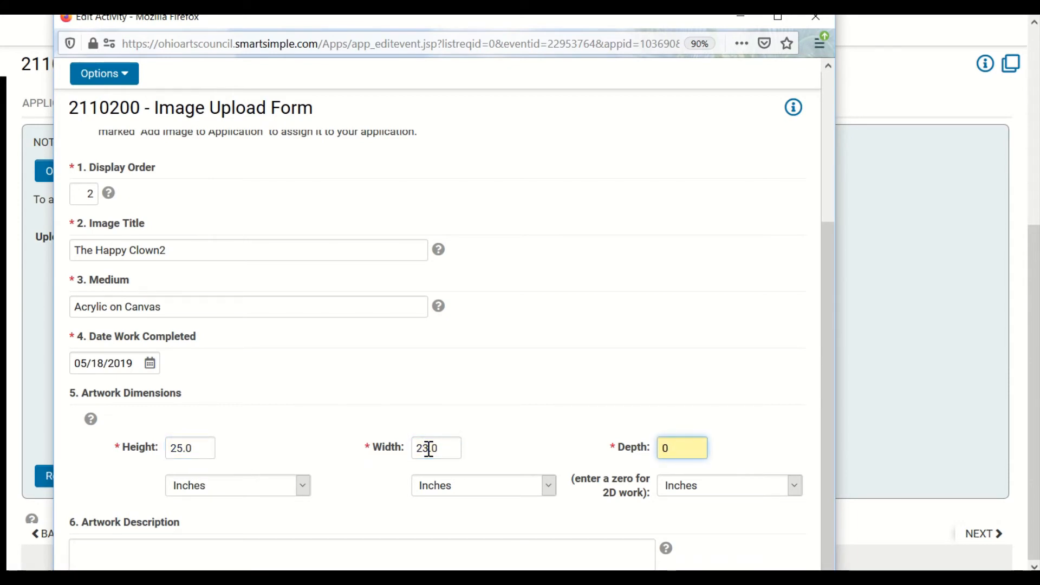
Fill in the second image's artwork description as "There is a thick layer of paint throughout"
scroll(430, 409, down, 3)
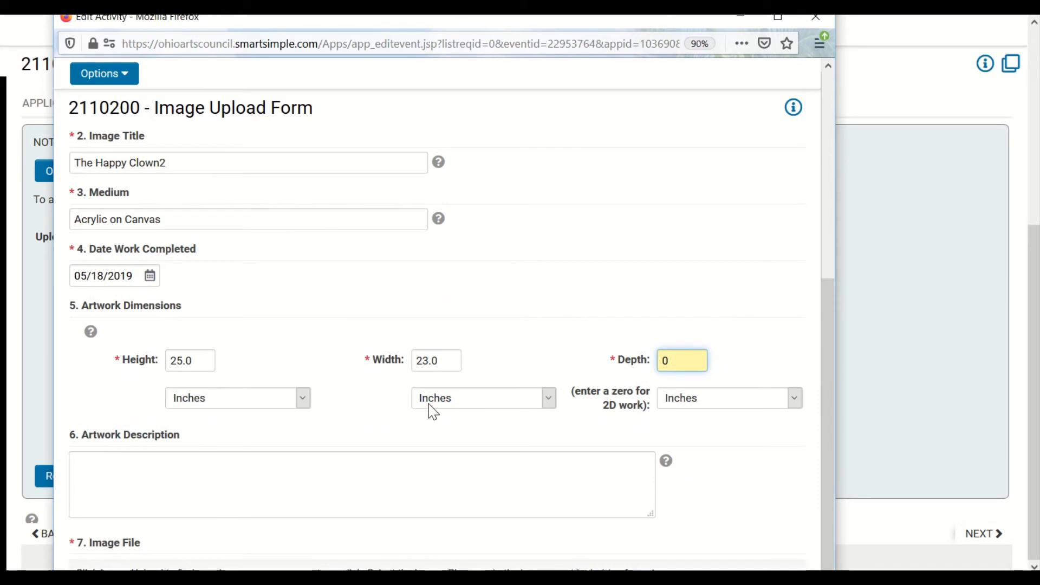
click(175, 465)
text(T)
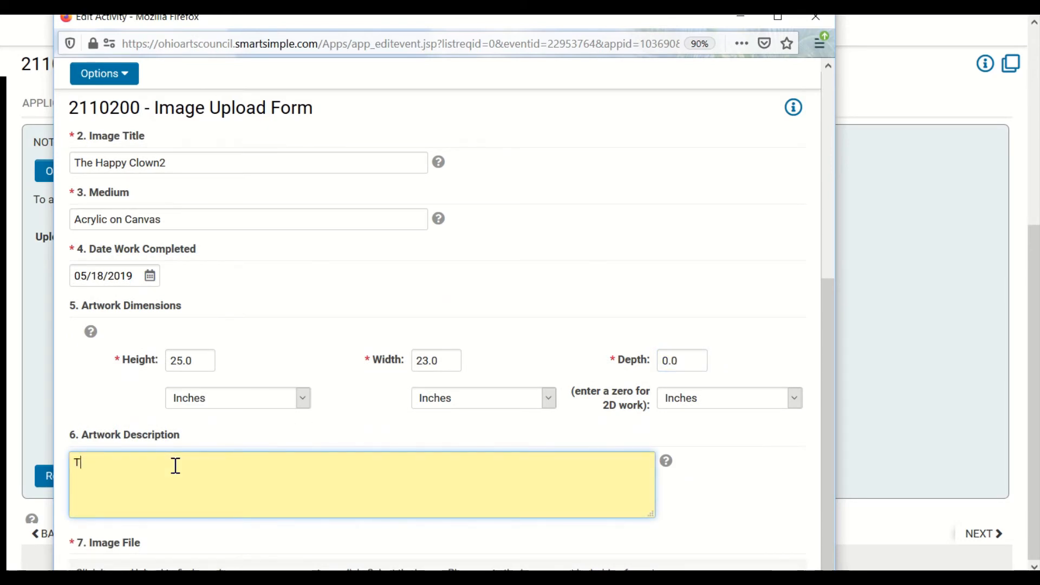
text(here is a)
key(BackSpace)
text(aint thr)
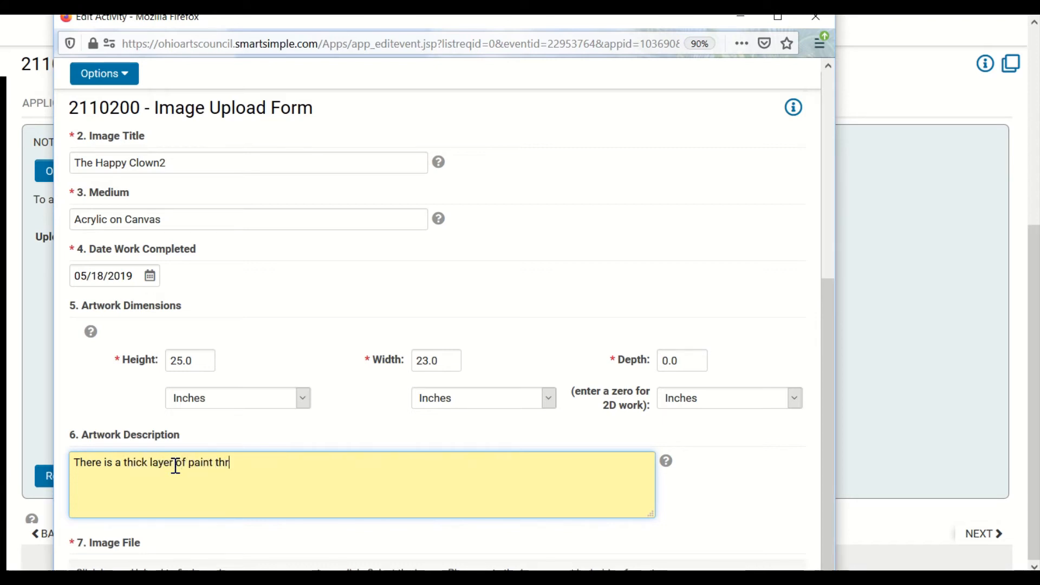
text(ough)
key(BackSpace)
text(ghout)
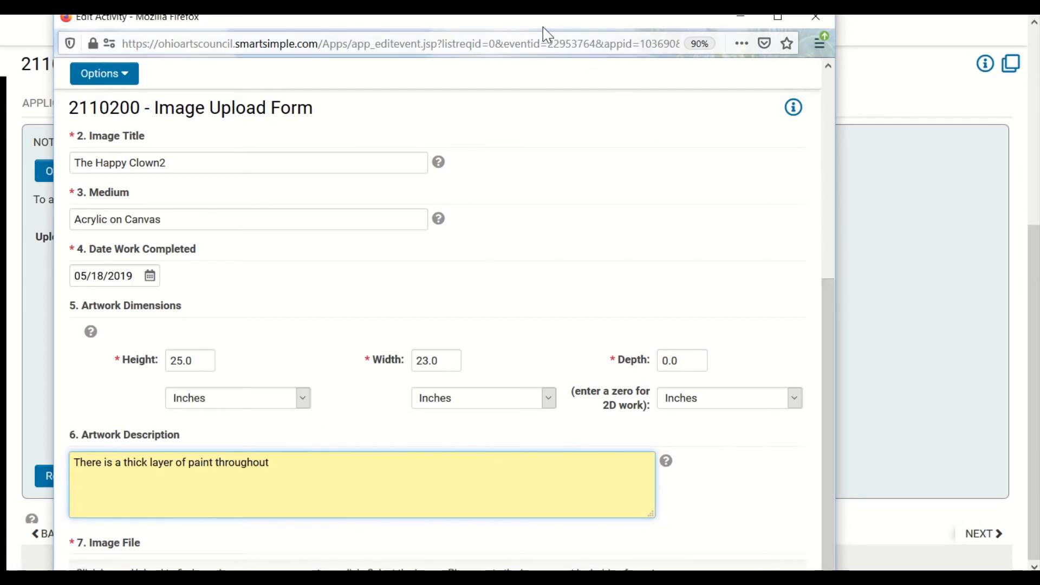
Upload the desktop file bozo-canvas-board - original2 as the second image's image file and close the upload dialog
drag(543, 24, 543, 0)
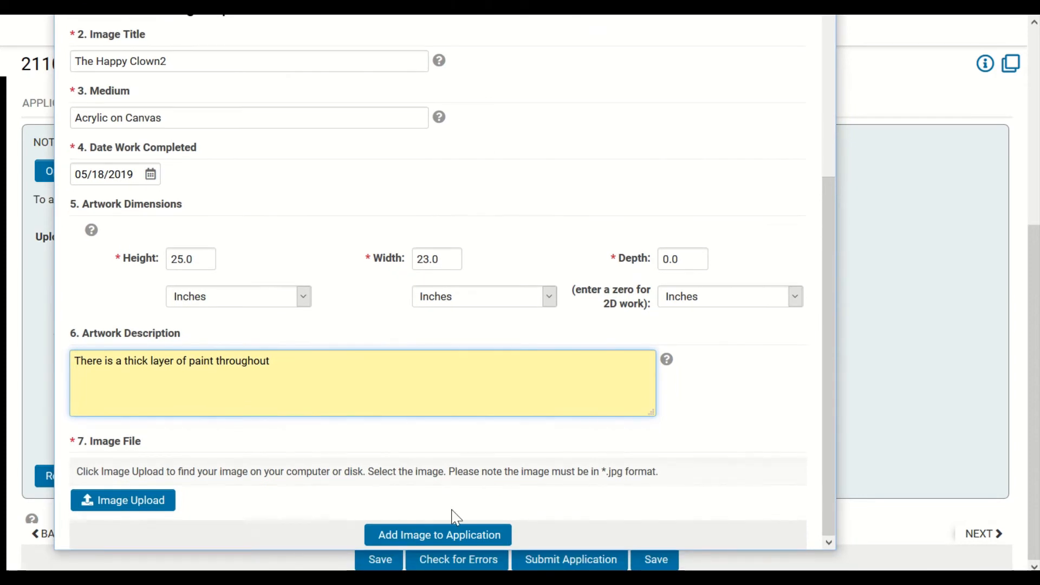
click(144, 501)
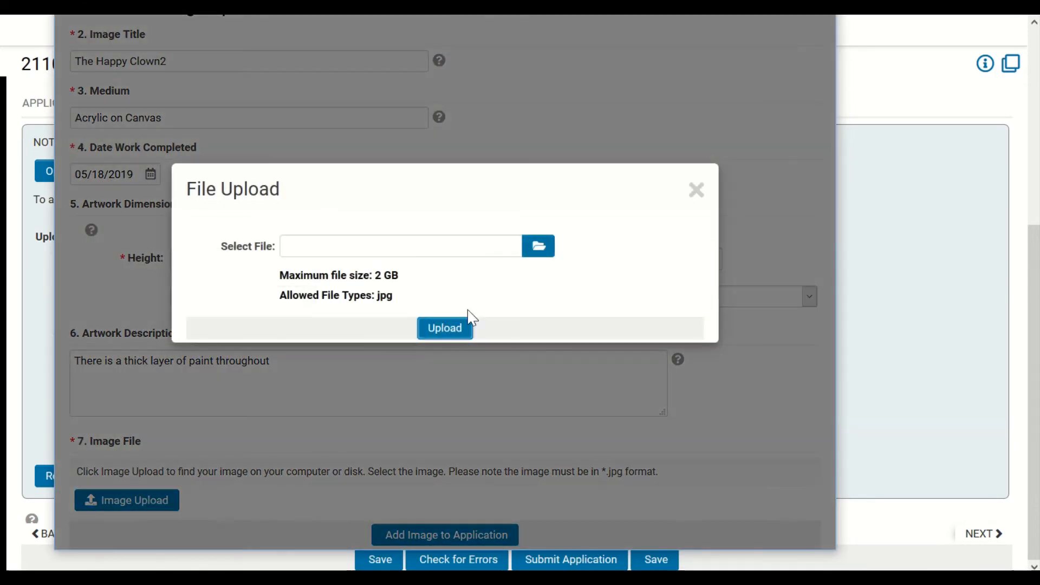
click(537, 248)
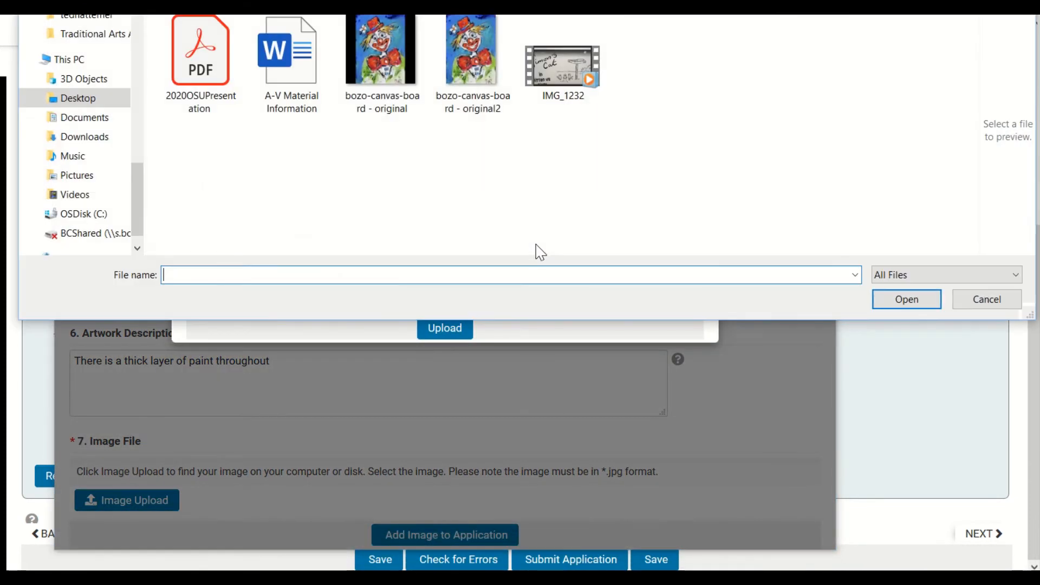
click(463, 68)
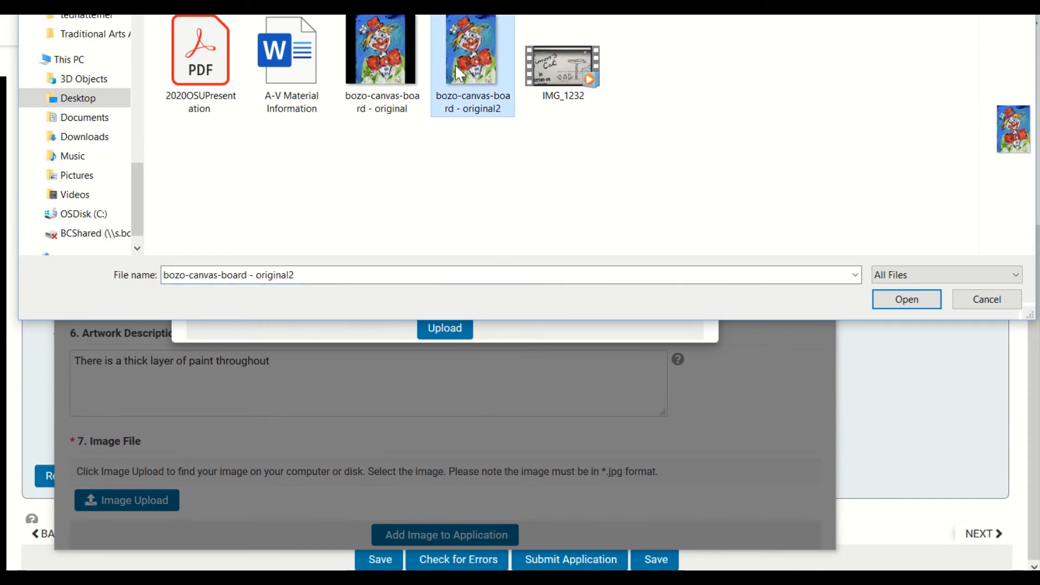
click(902, 301)
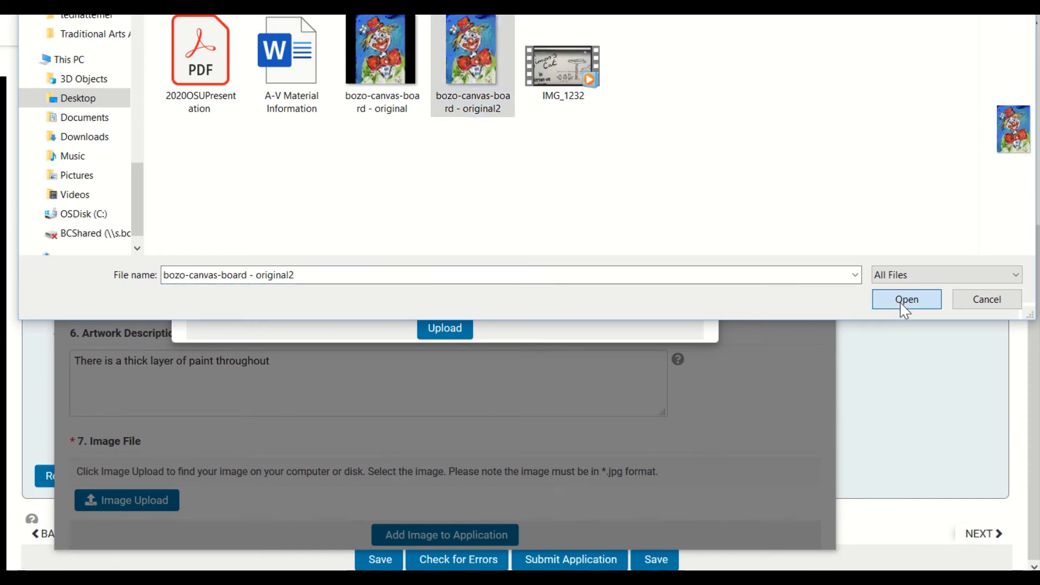
click(459, 341)
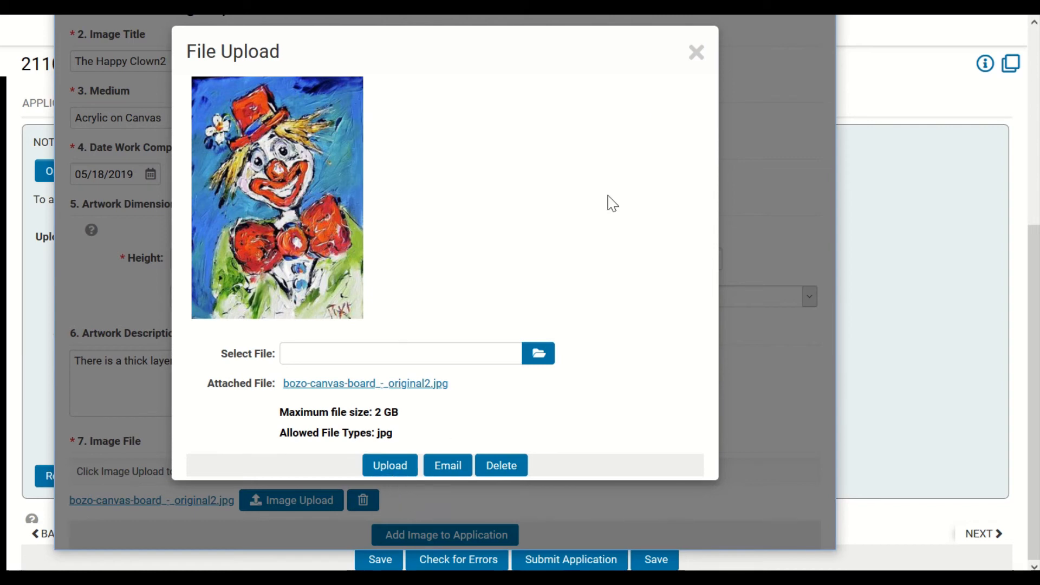
click(695, 60)
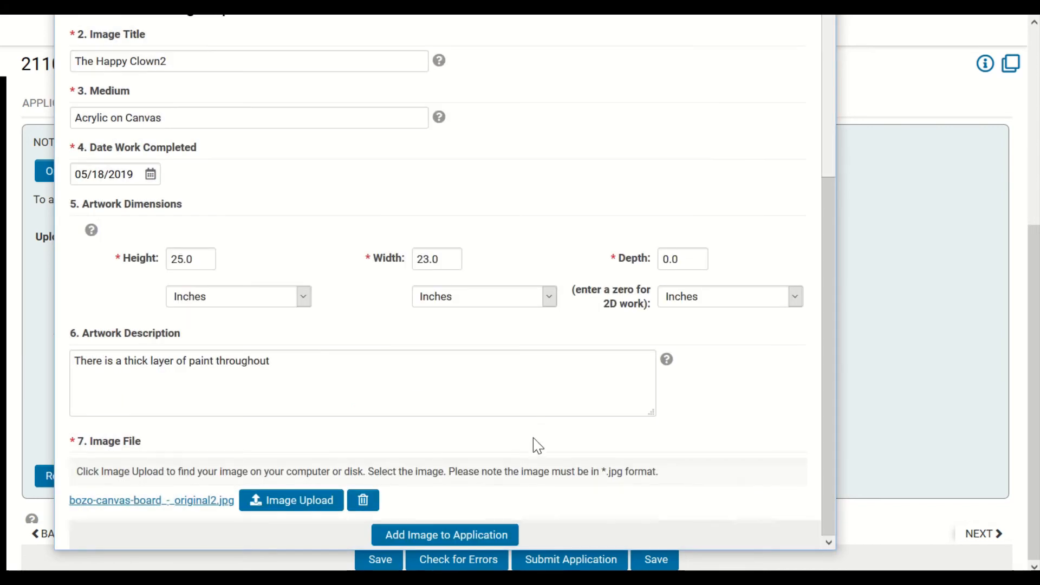
Add the second image to the application, dismiss the confirmation page and save the application to refresh its uploaded image list
click(475, 538)
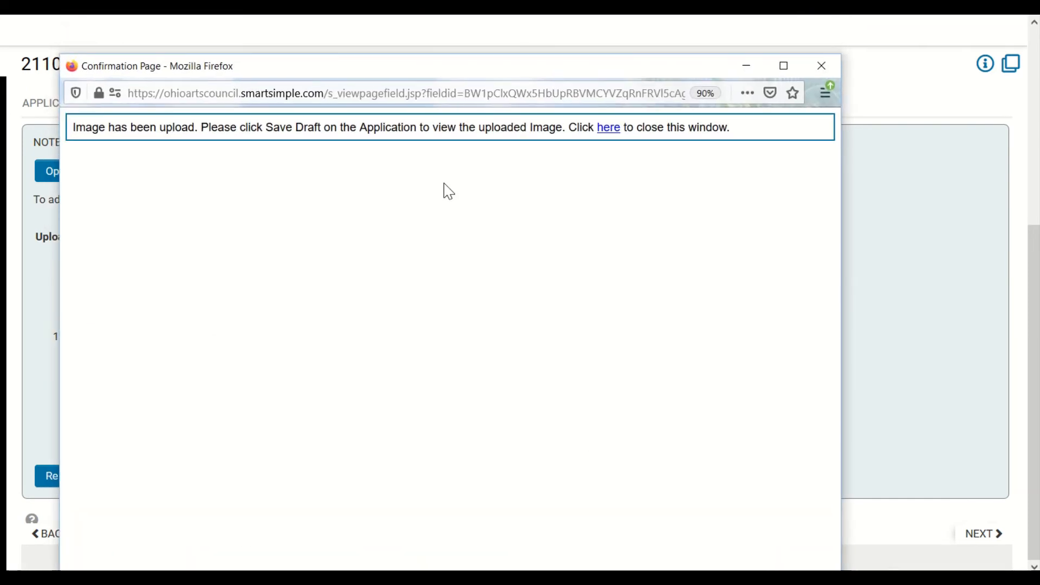
click(821, 66)
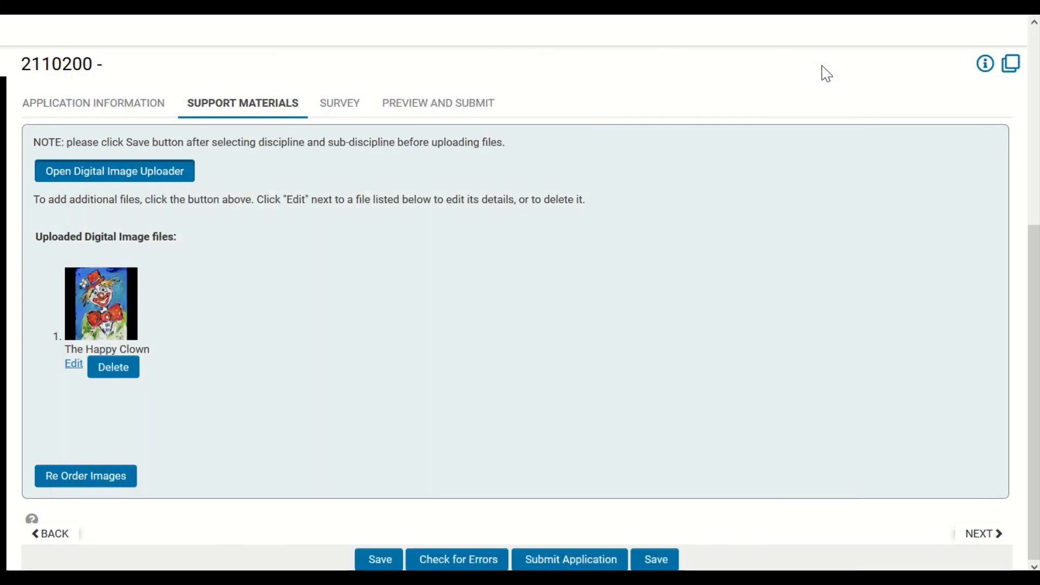
click(379, 565)
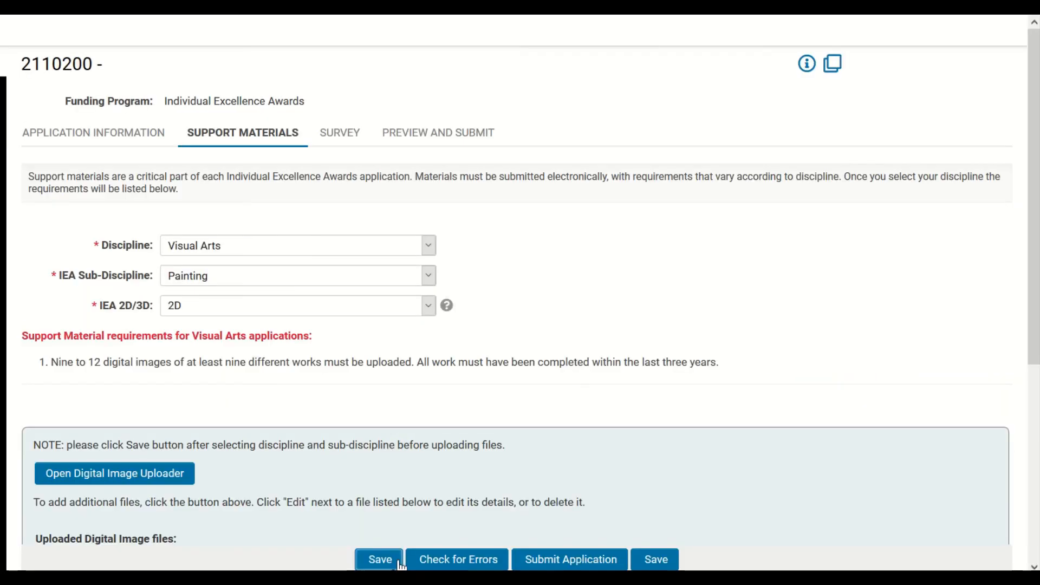
drag(1031, 265, 1033, 459)
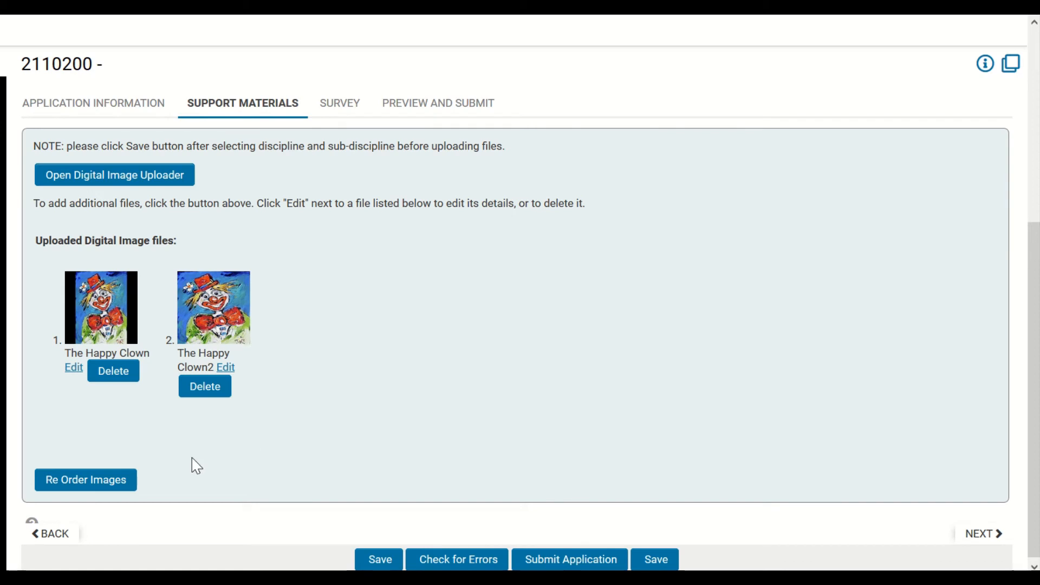
Re-order the images by setting The Happy Clown to 2 and The Happy Clown2 to 1, save the order and close the window
click(106, 493)
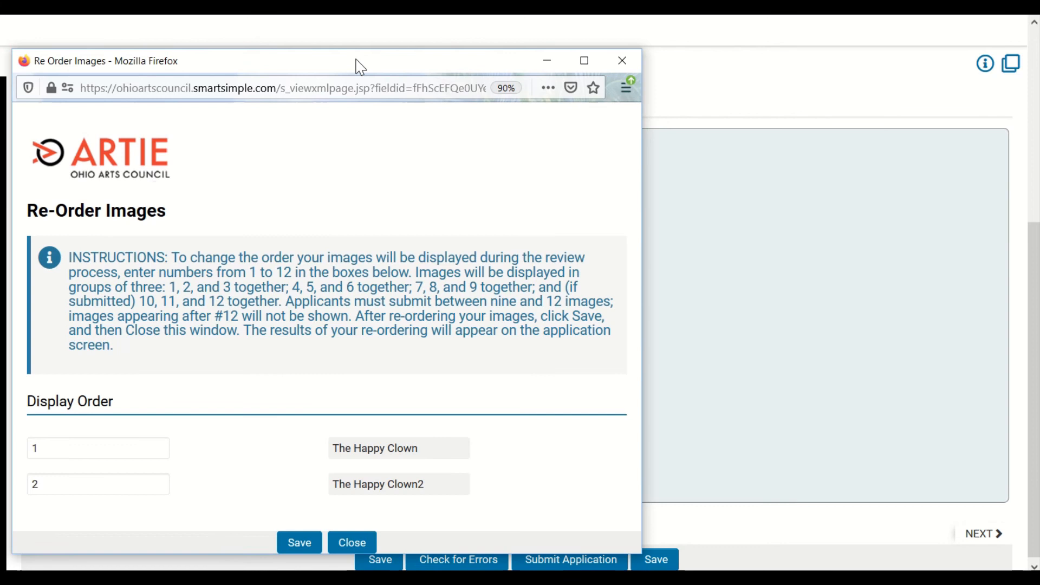
drag(360, 66, 390, 15)
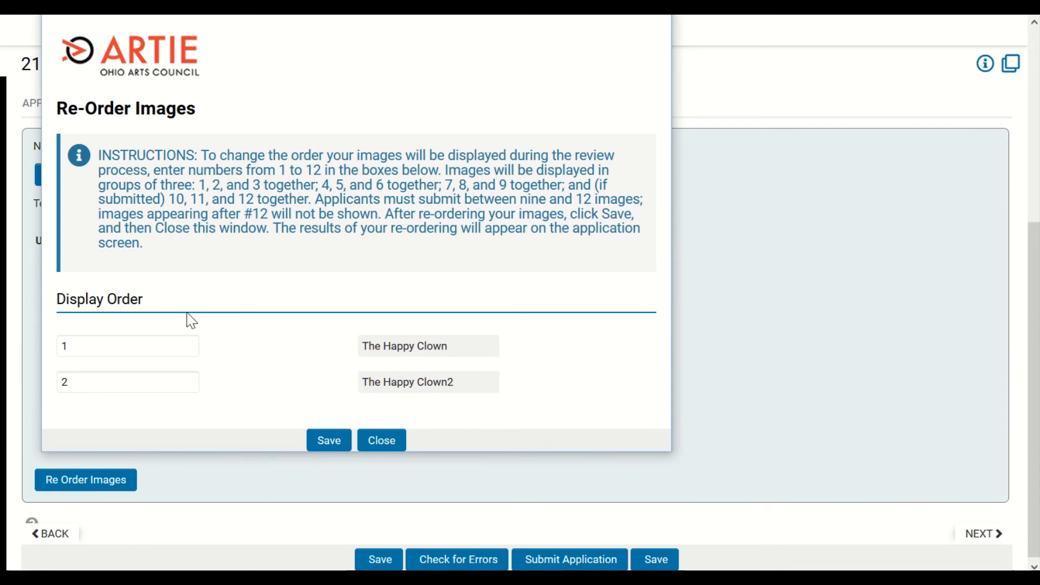
double_click(72, 345)
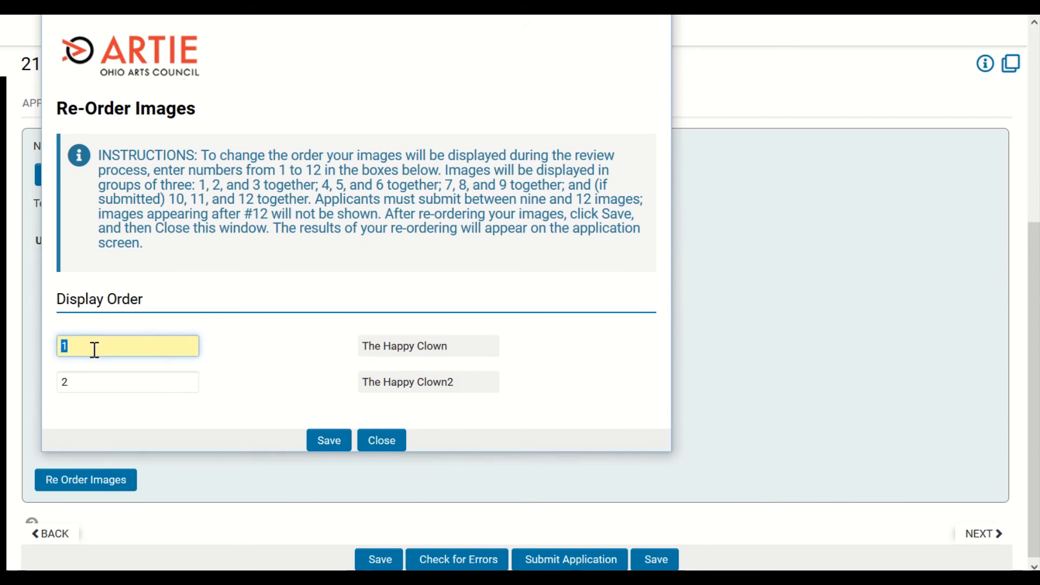
double_click(60, 349)
double_click(69, 344)
text(2)
click(63, 383)
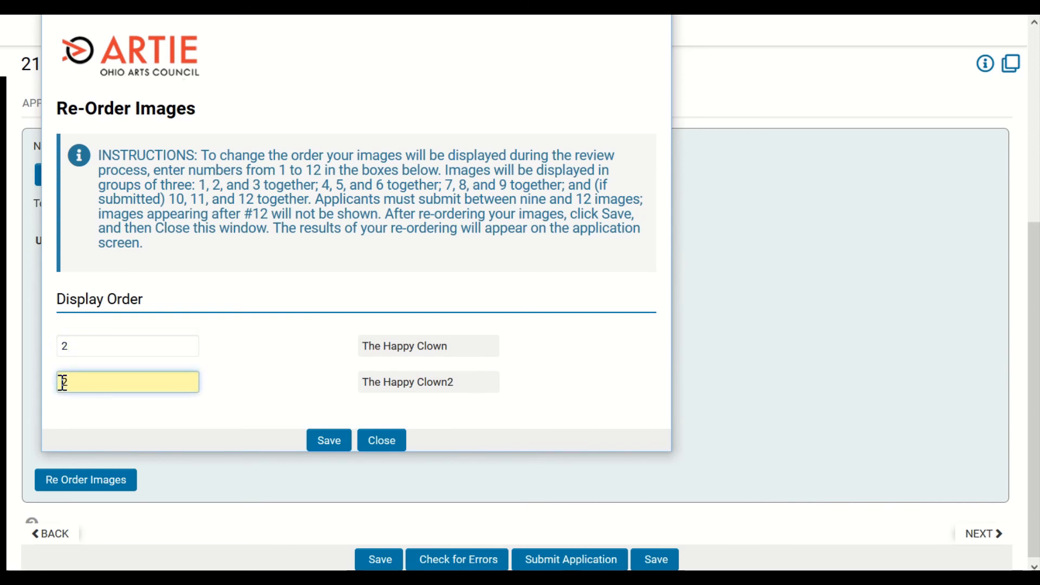
text(1)
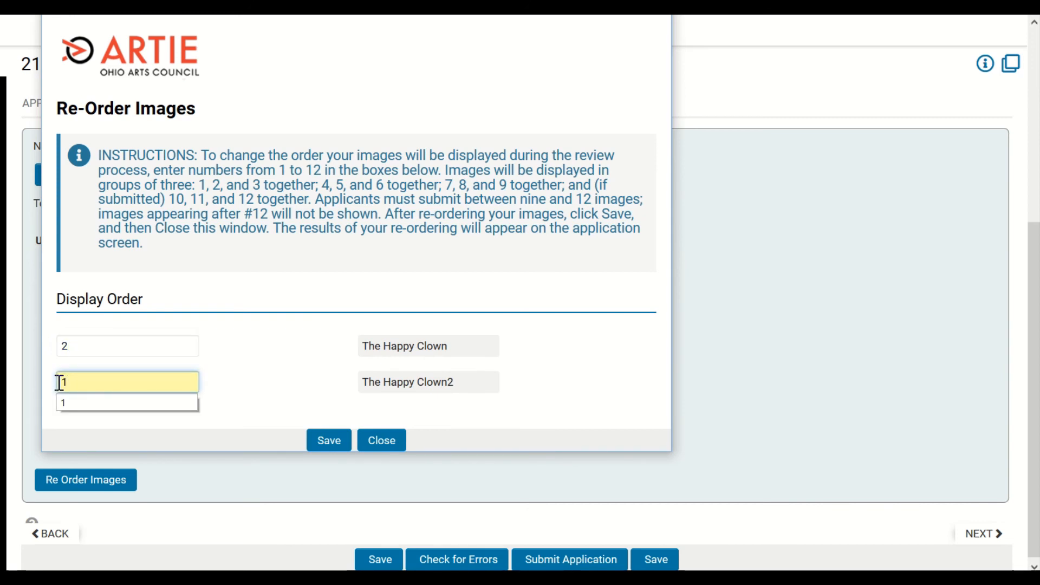
click(323, 443)
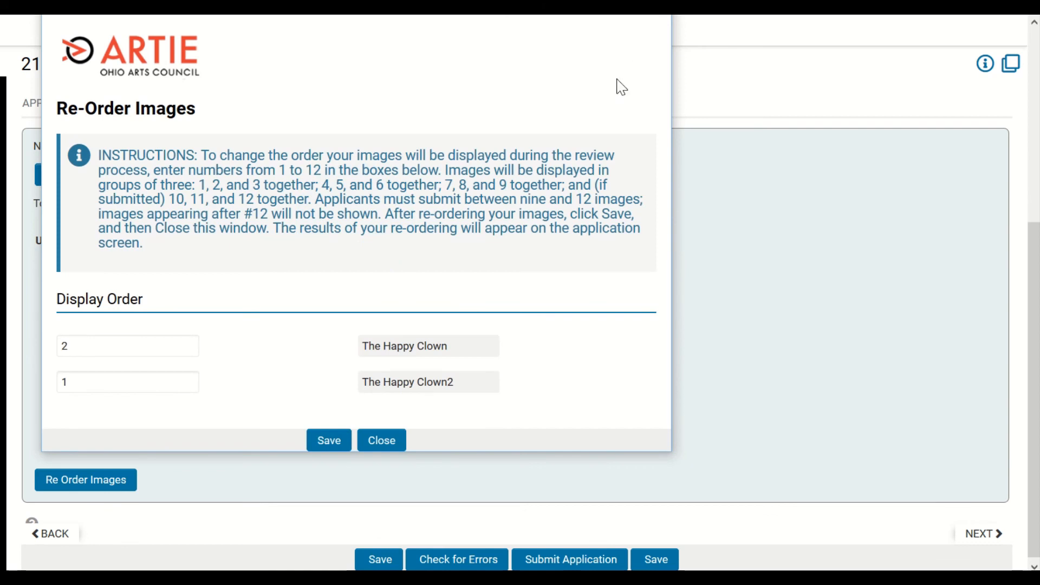
click(658, 7)
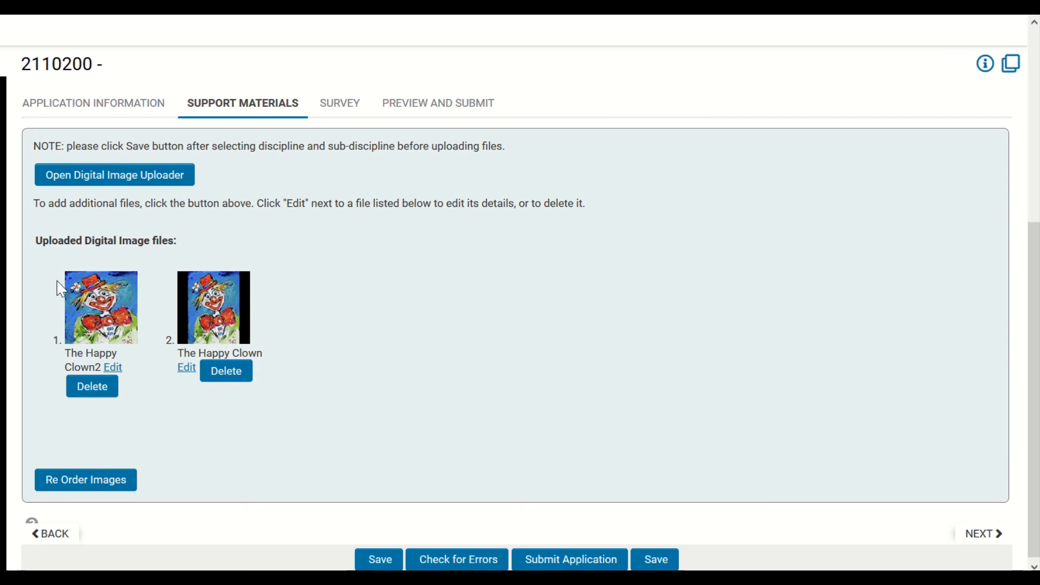
Delete The Happy Clown2 from the uploaded digital image files and confirm the deletion
click(88, 390)
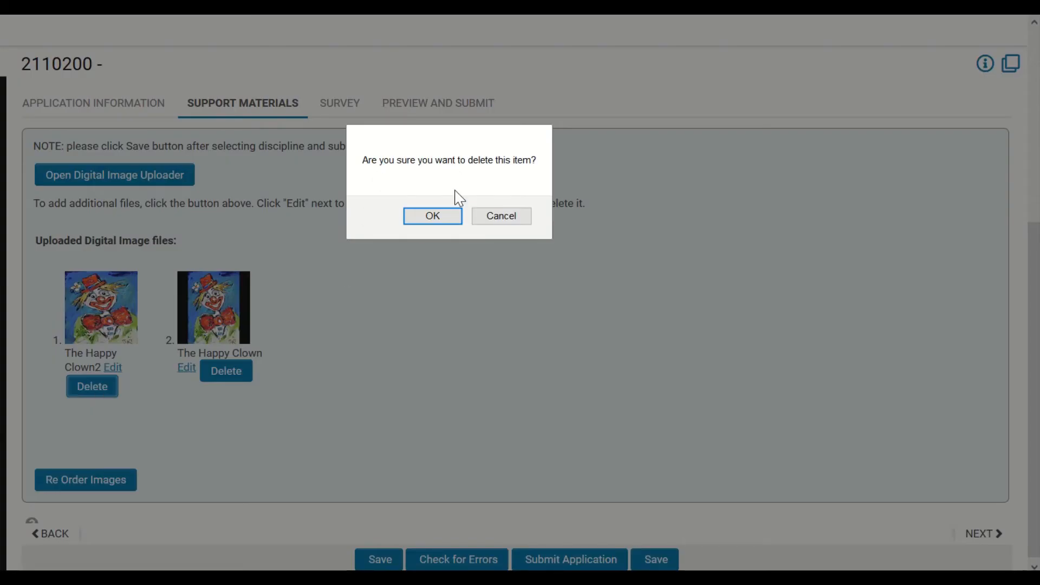
click(431, 220)
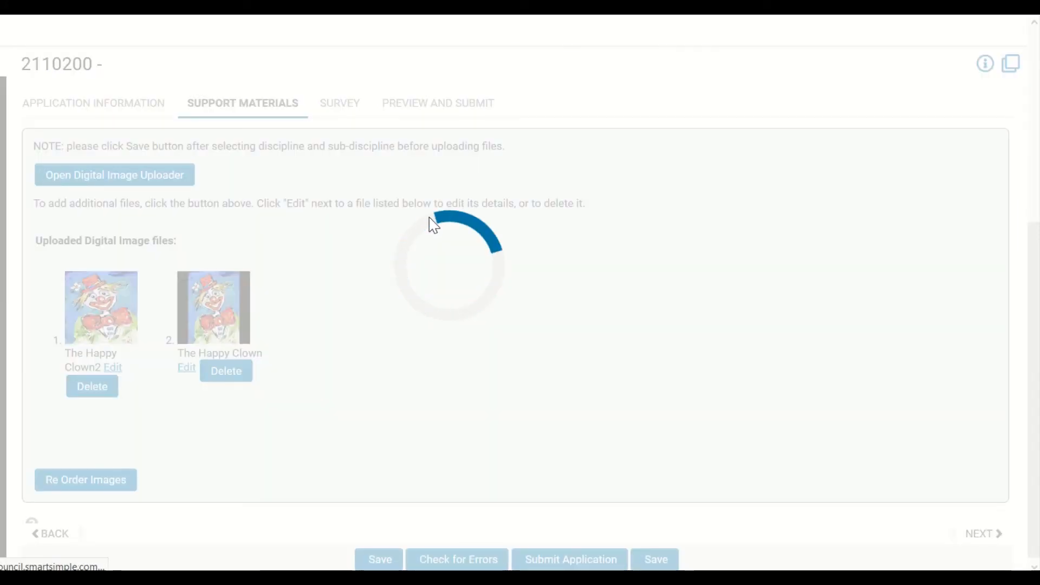
Check the remaining image's display order in the Re-Order Images window and close it without changes
scroll(377, 436, down, 3)
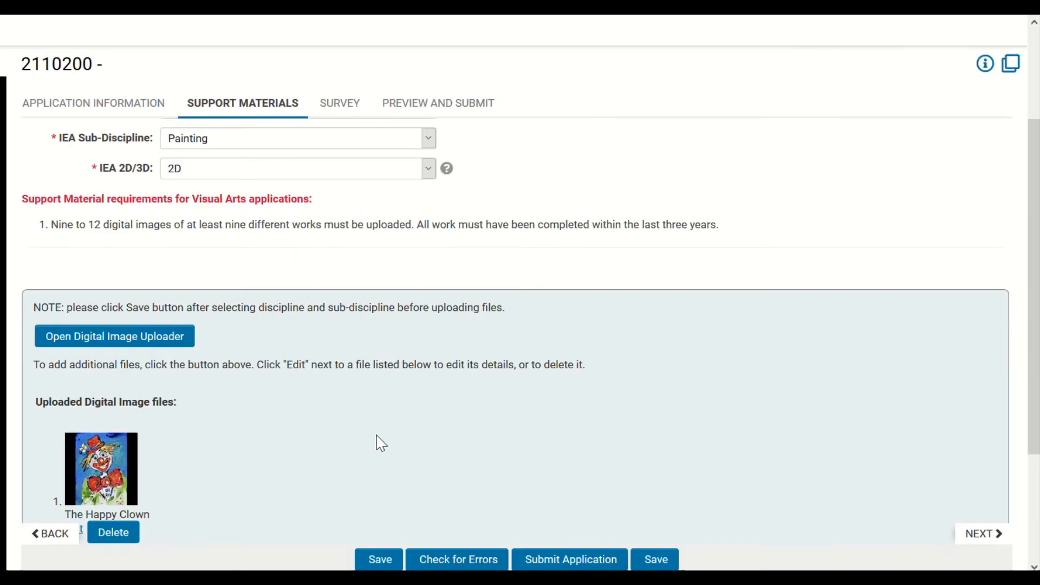
scroll(377, 443, down, 3)
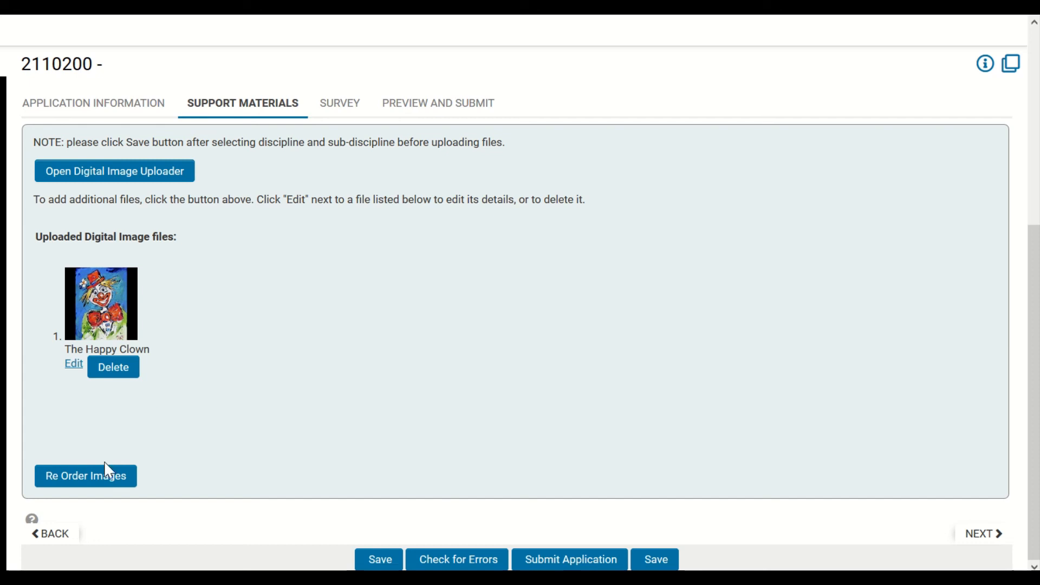
click(110, 479)
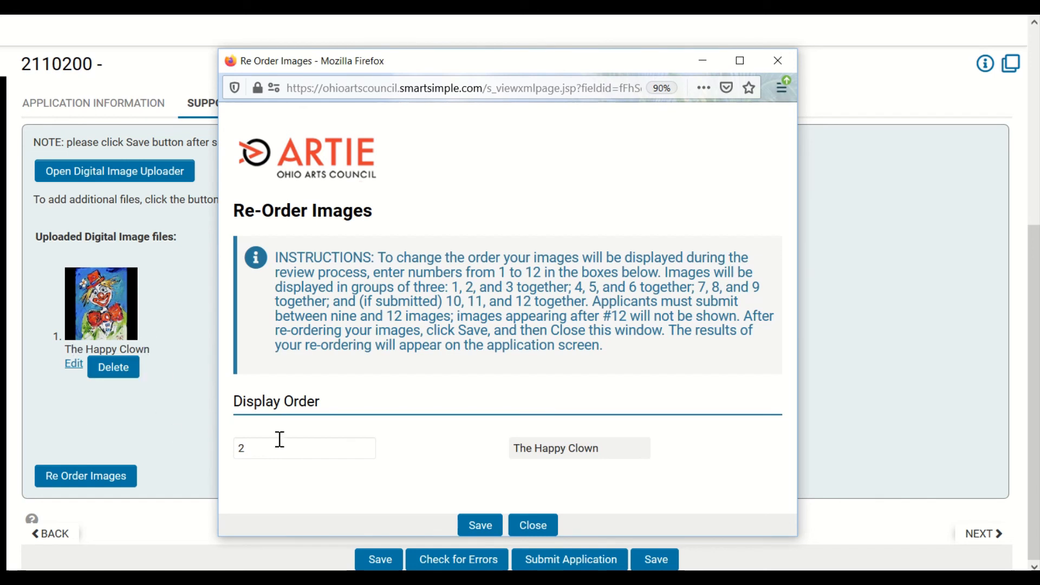
click(533, 525)
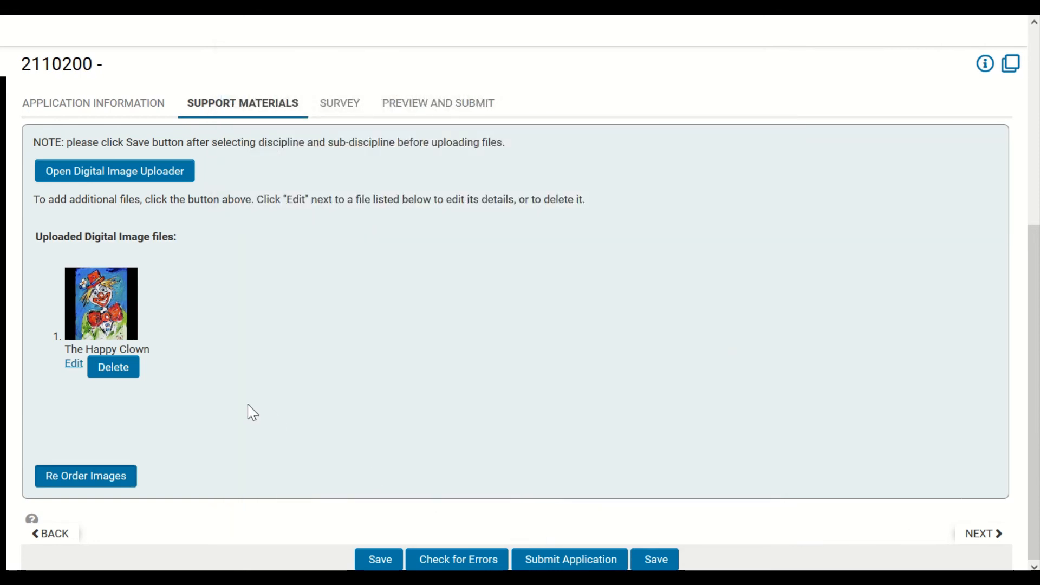